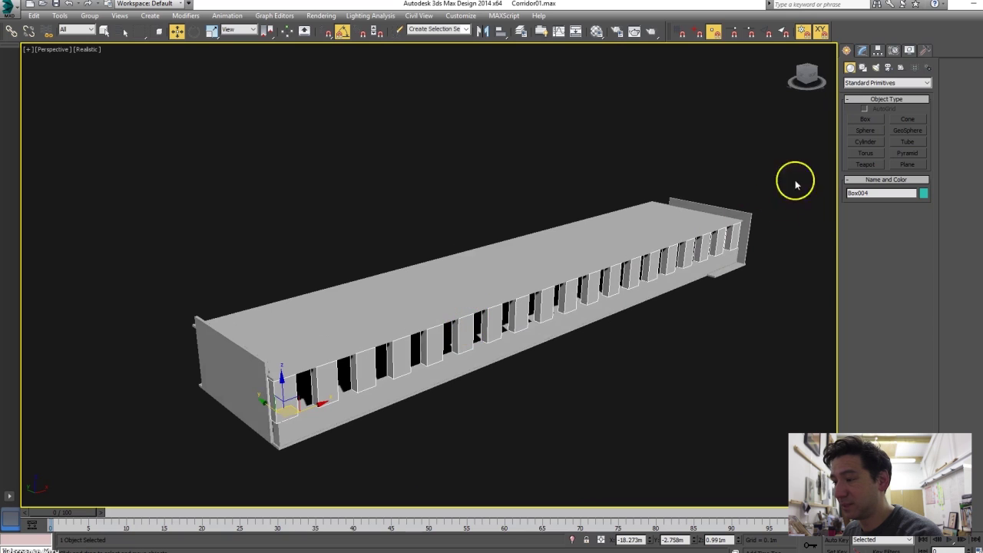
Show the UVW Map modifier settings of the selected windowed wall object and inspect its box mapping.
left_click(862, 50)
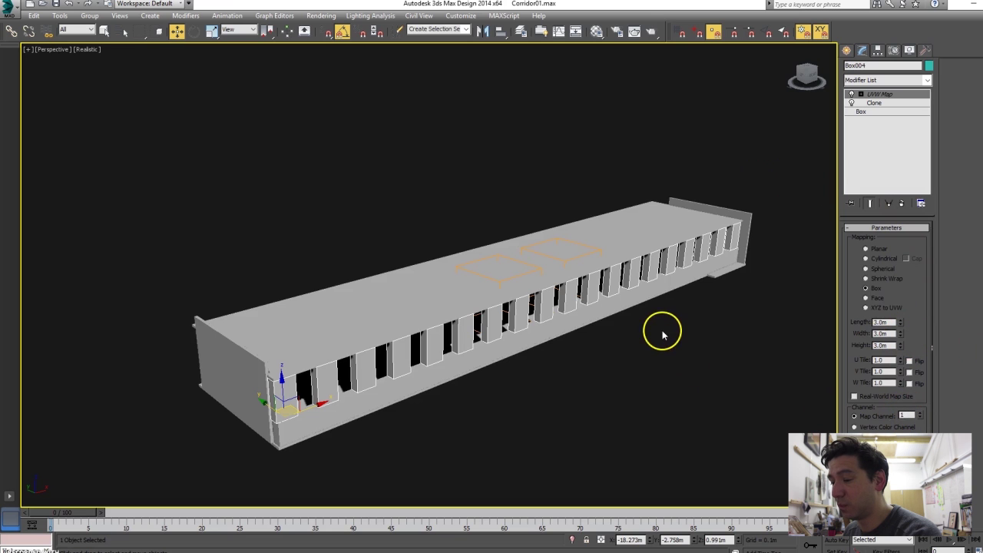
middle_click_drag(663, 329, 629, 346)
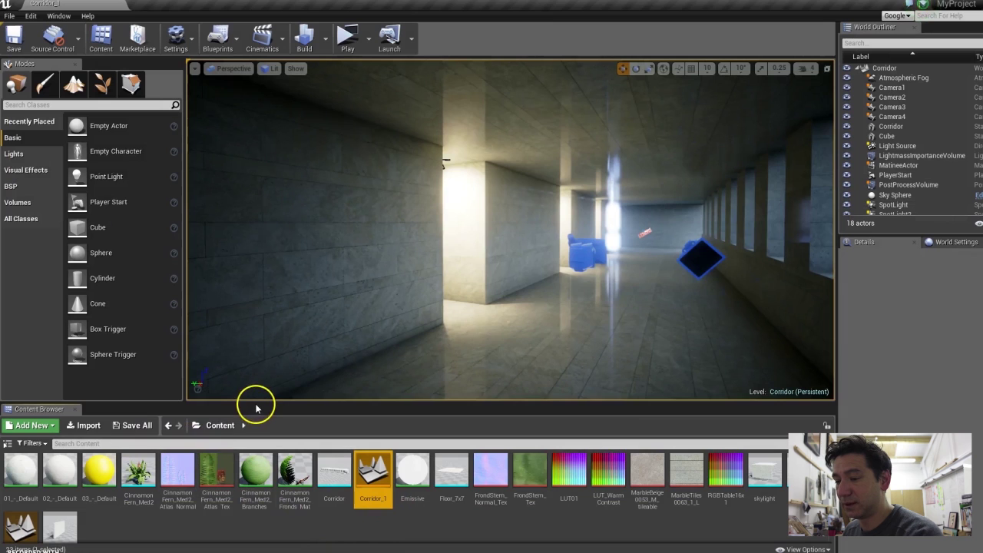
Switch to the Unreal Editor, enlarge the Content Browser, and select the Corridor mesh asset.
left_click_drag(257, 401, 256, 340)
left_click(338, 408)
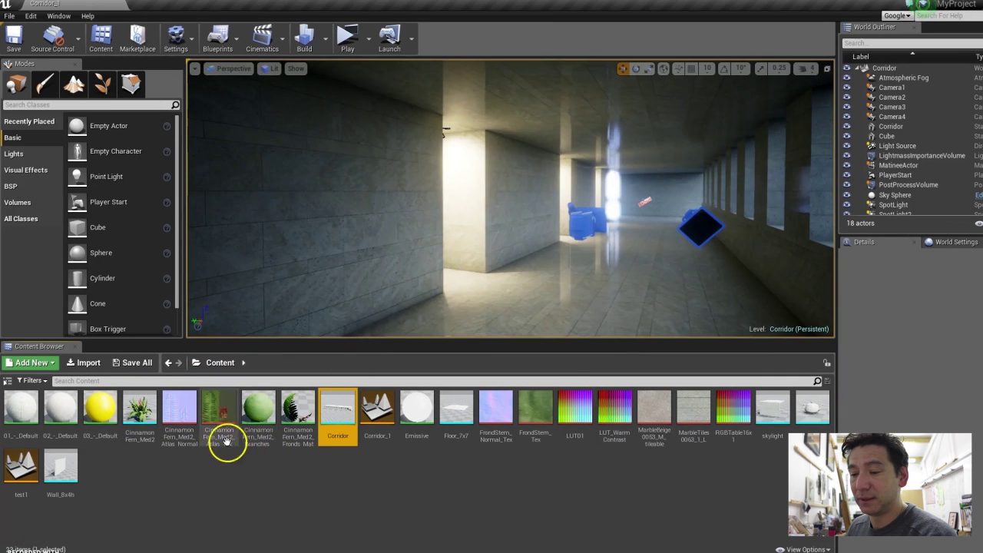
Open the corridor's 01_-_Default material and examine the constant node connected to its Specular input.
left_click(606, 262)
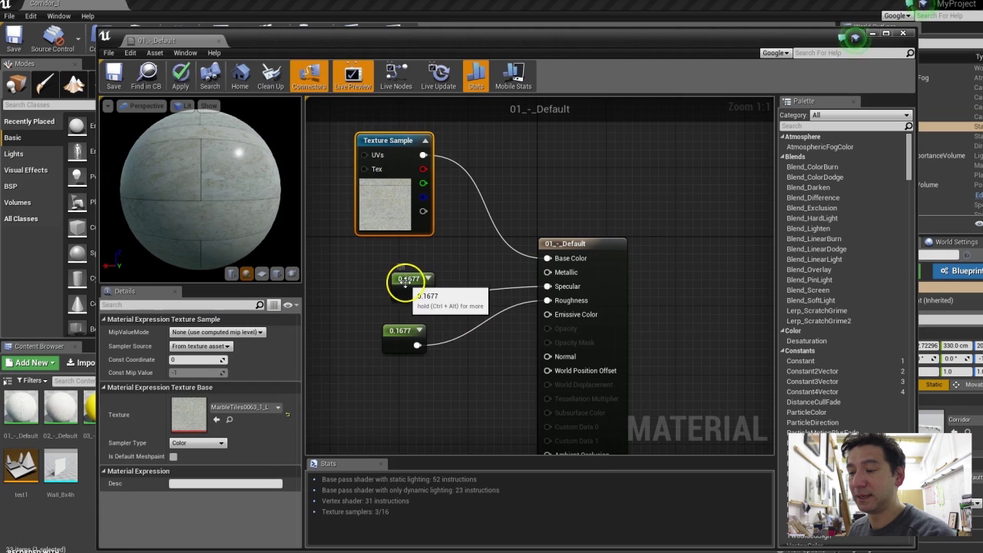
left_click(407, 279)
left_click_drag(426, 294, 547, 286)
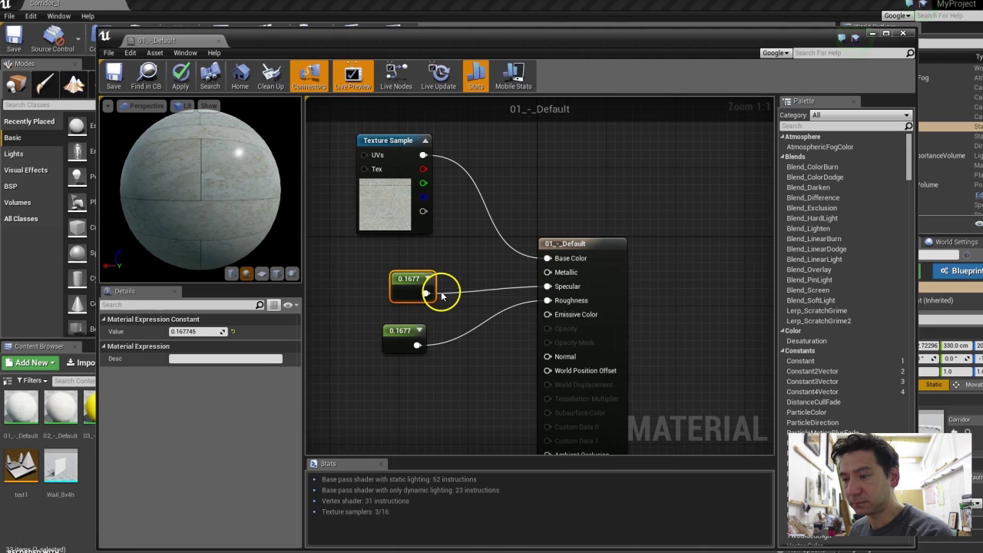
left_click(192, 332)
key("Return")
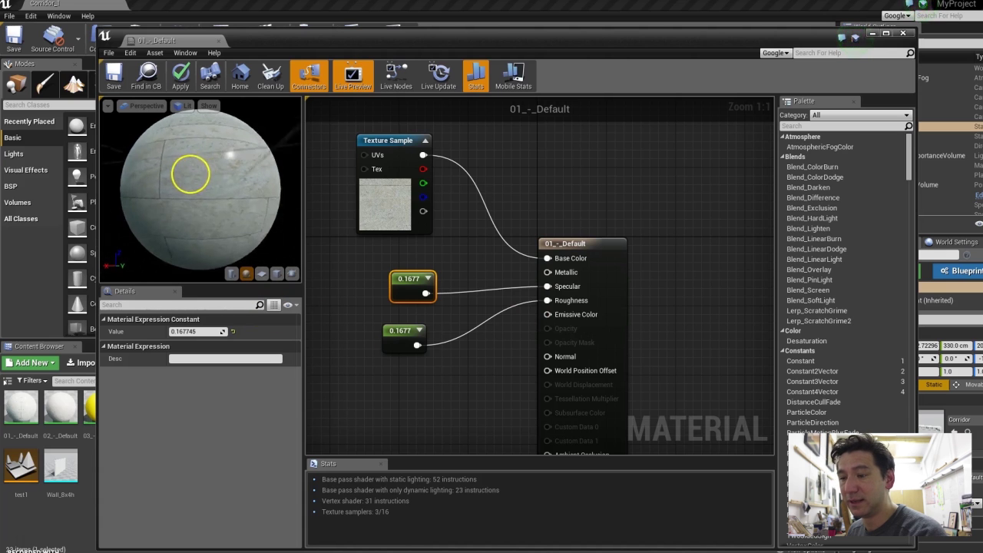
Examine the marble material on the preview sphere and close the material editor without applying changes.
left_click_drag(190, 176, 252, 176)
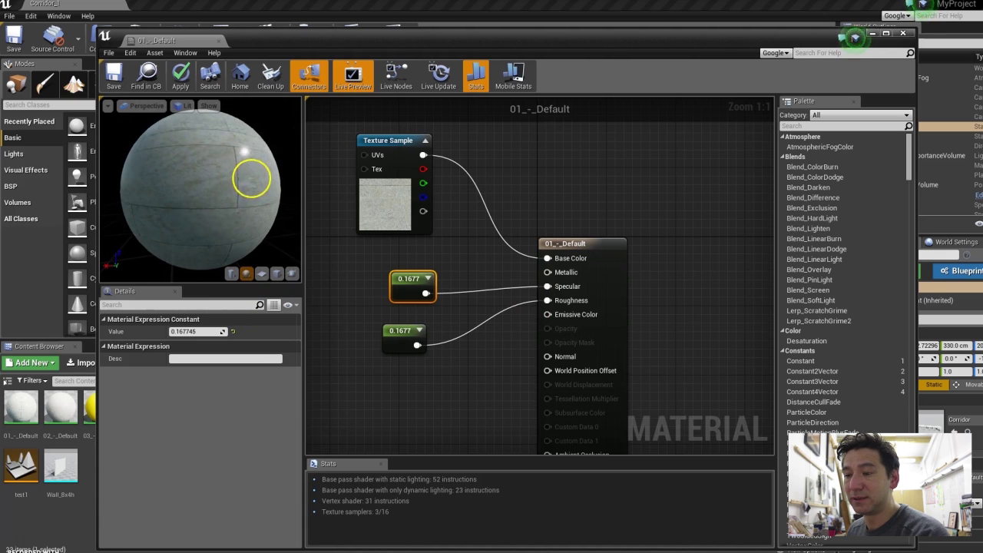
left_click(905, 35)
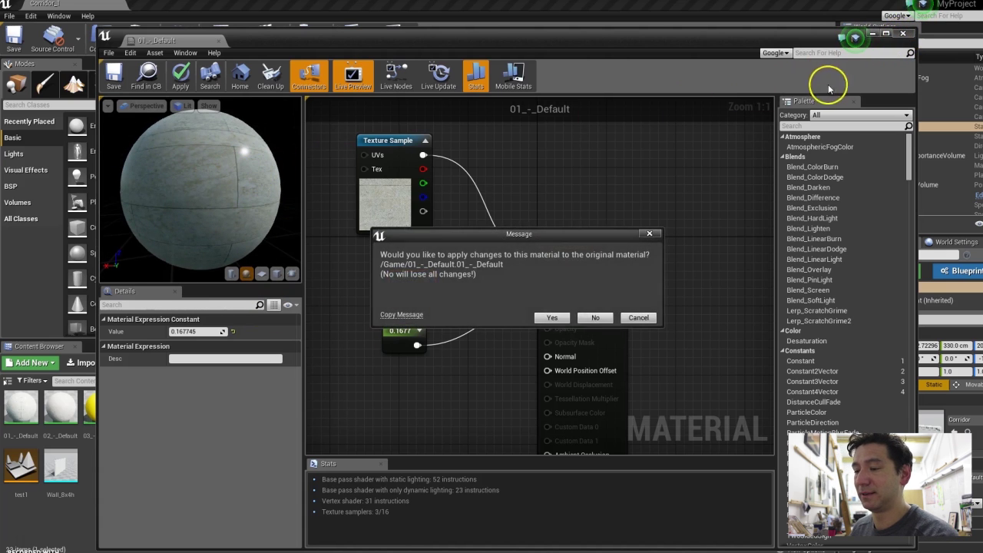
left_click(594, 319)
Select SpotLight3 above the teapot pedestal, focus on it, and examine its light cone and settings.
right_click_drag(551, 277, 531, 259)
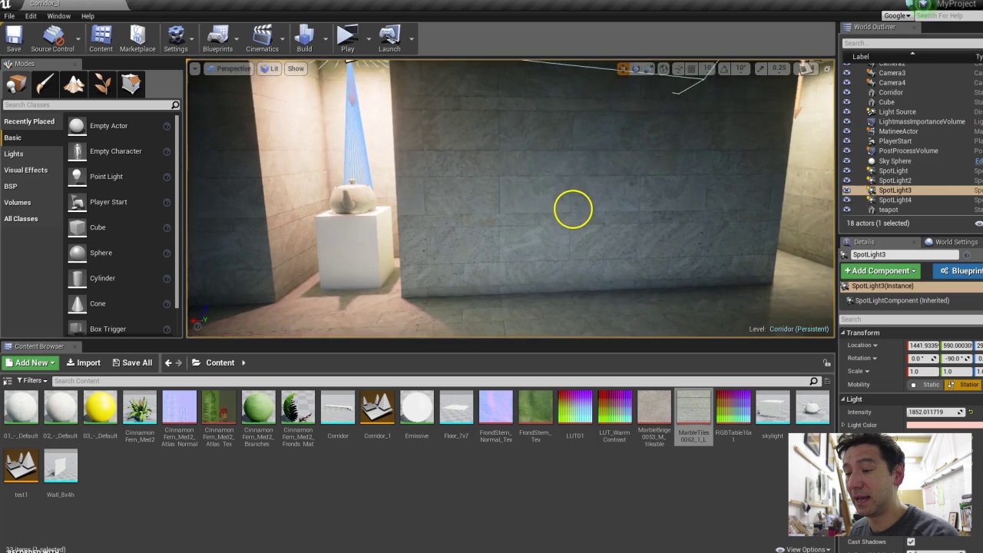
left_click(351, 142)
key("f")
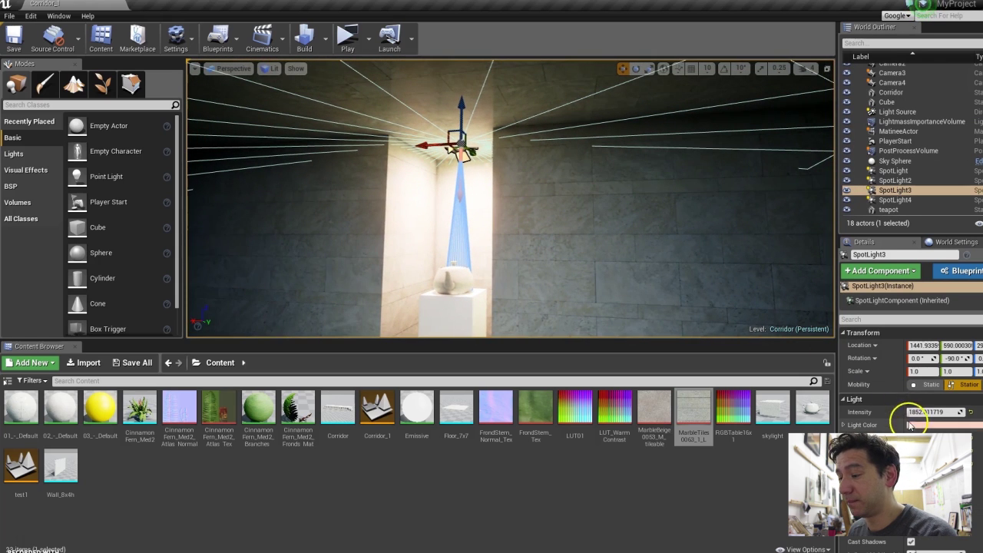
scroll(522, 204, "up", 10)
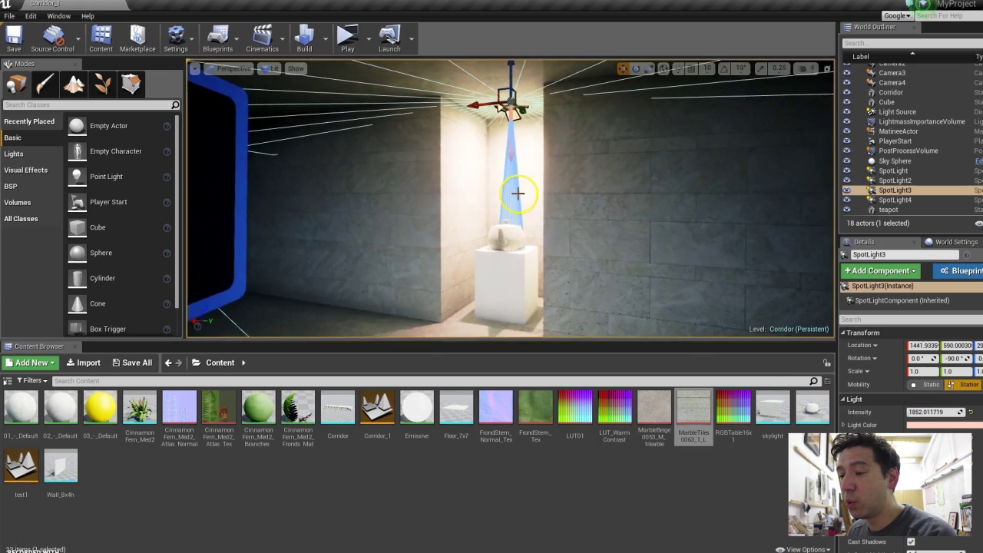
scroll(518, 195, "down", 10)
mouse_move(520, 193)
right_mouse_down()
mouse_move(668, 197)
mouse_move(518, 193)
right_mouse_up()
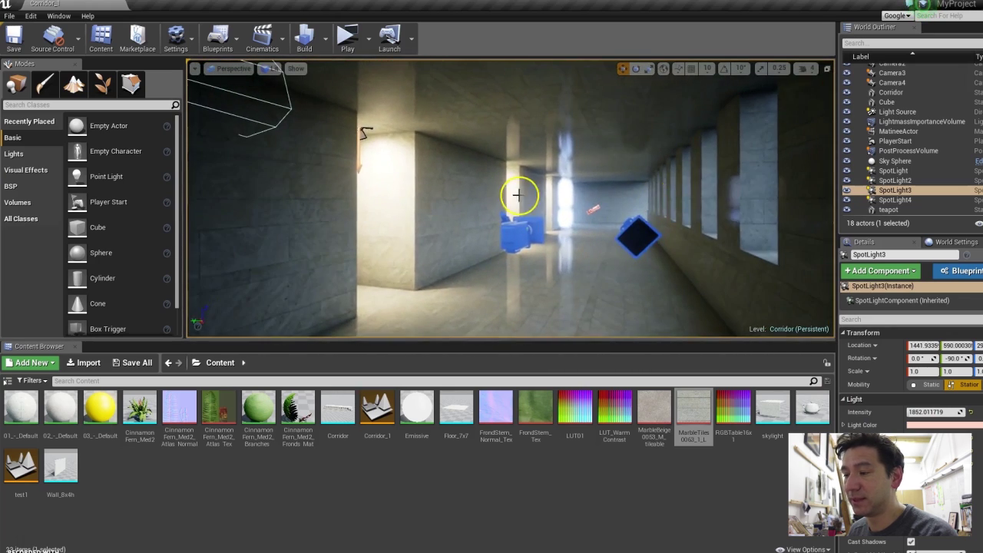
Select the LightmassImportanceVolume from outside the building and examine how it encloses the corridor.
right_click_drag(779, 161, 672, 175)
scroll(741, 179, "down", 10)
mouse_move(564, 174)
right_mouse_down()
mouse_move(544, 176)
mouse_move(564, 173)
right_mouse_up()
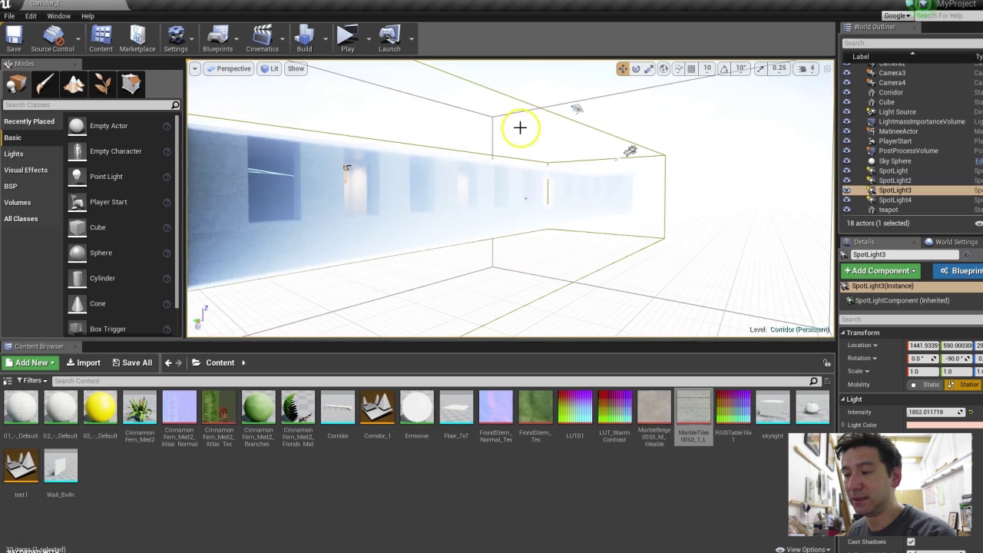
left_click(527, 104)
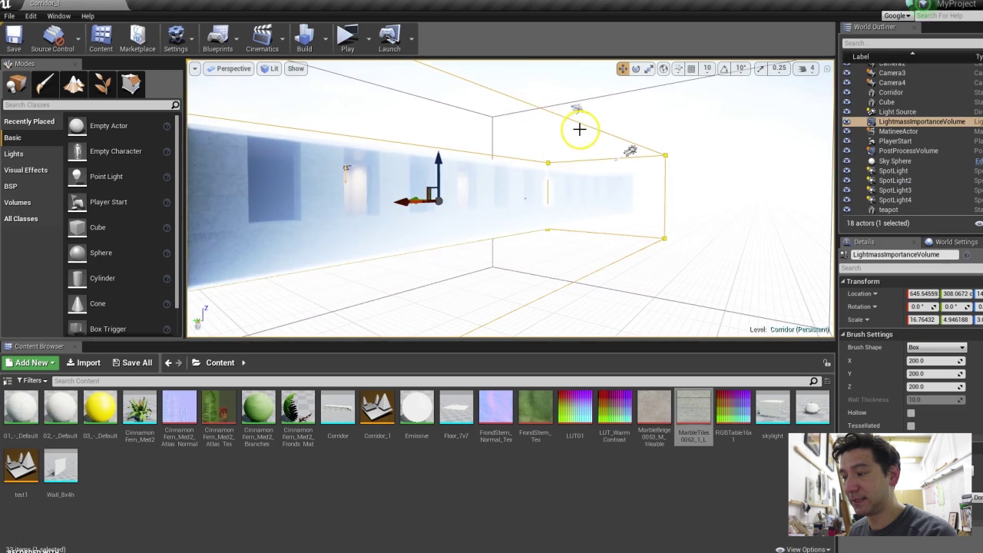
left_click_drag(575, 131, 384, 170, "alt")
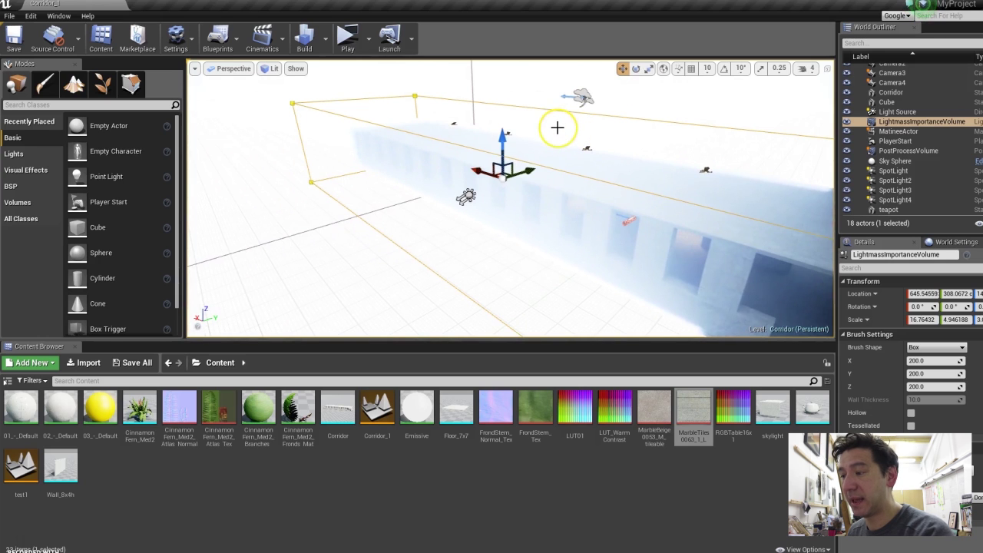
left_click_drag(557, 126, 566, 126, "alt")
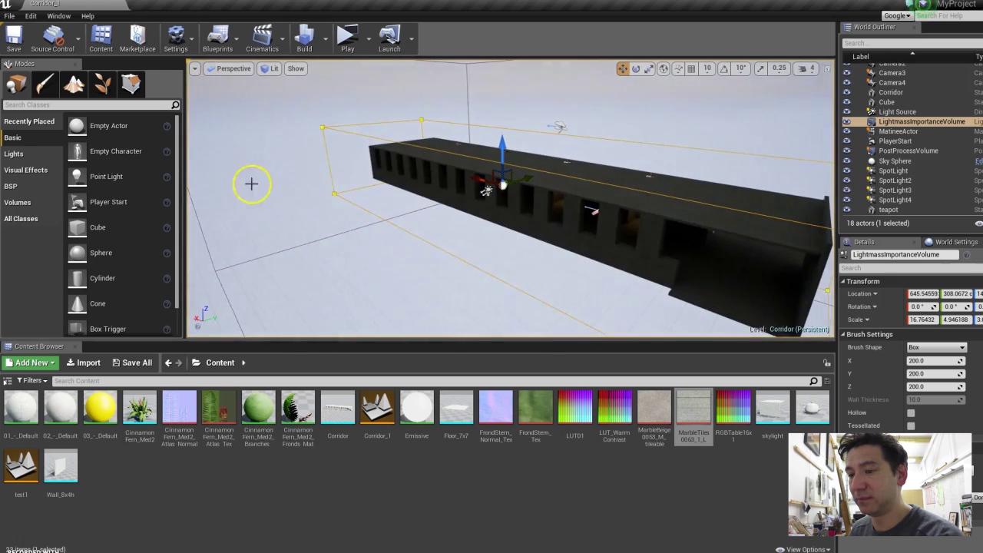
Browse the placeable volume actors down to Post Process Volume and select the level's existing PostProcessVolume.
left_click(15, 187)
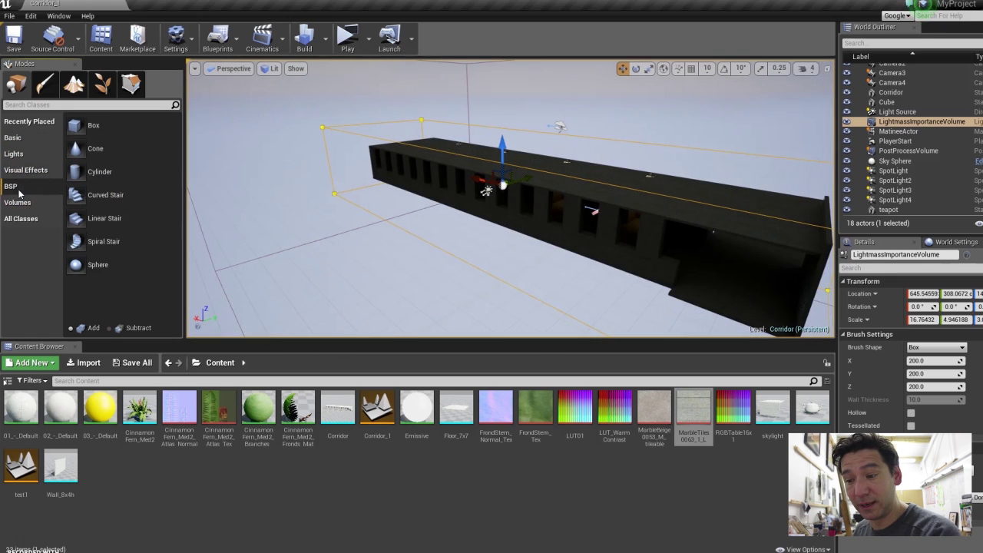
left_click(18, 202)
left_click_drag(141, 204, 419, 202)
left_click(402, 83)
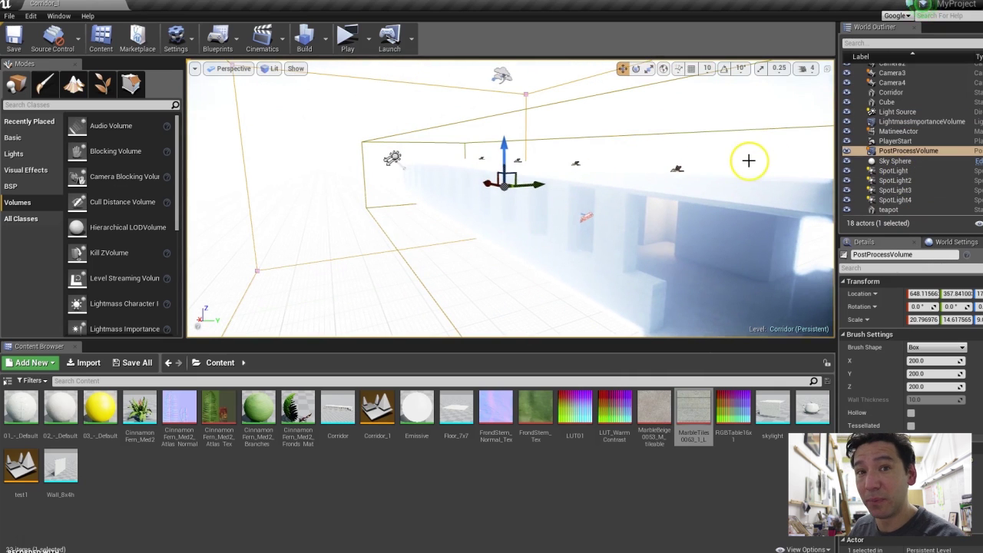
left_click_drag(177, 219, 460, 220)
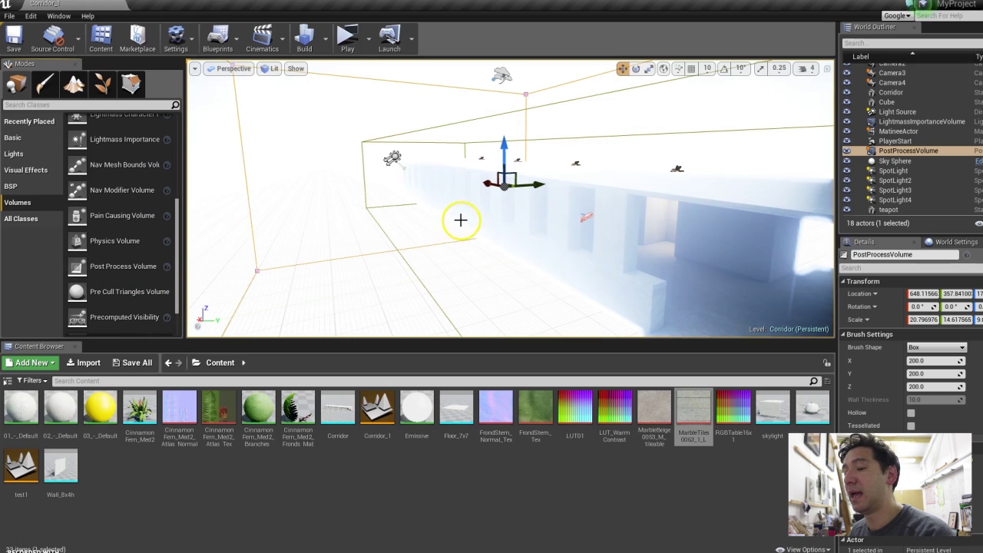
Select the PostProcessVolume actor and view the corridor interior that it affects.
right_click_drag(462, 220, 487, 222)
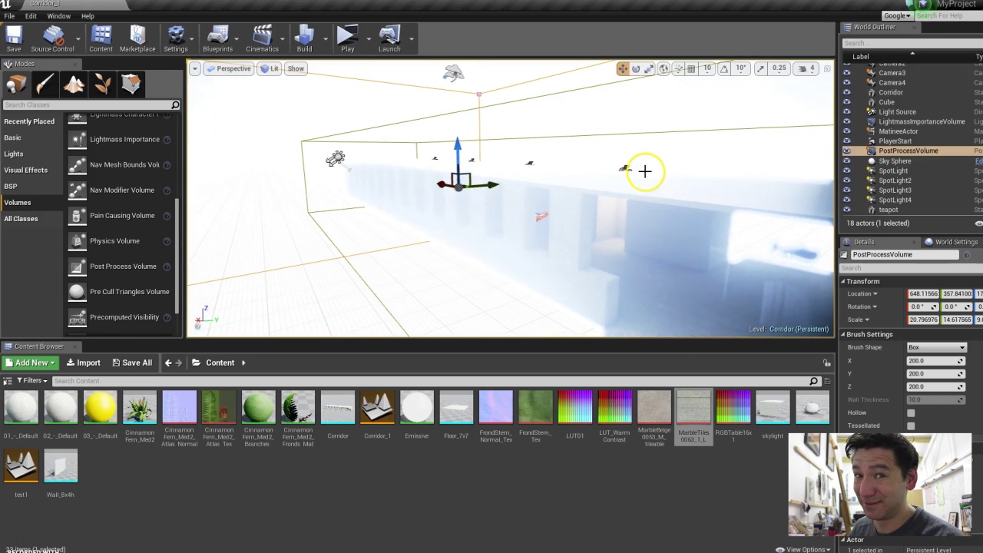
right_click_drag(615, 179, 625, 182)
left_click(892, 151)
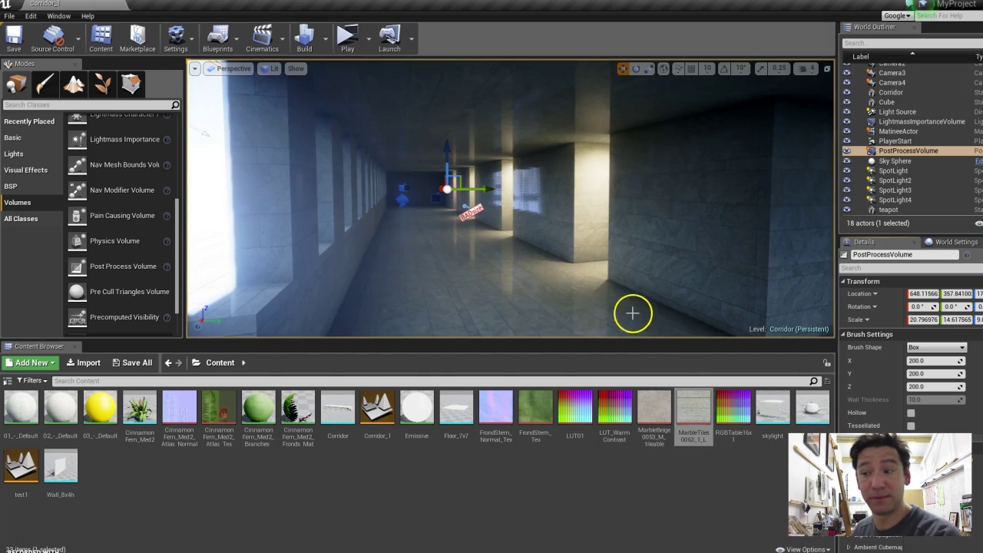
mouse_move(539, 241)
right_mouse_down()
mouse_move(544, 231)
mouse_move(539, 241)
right_mouse_up()
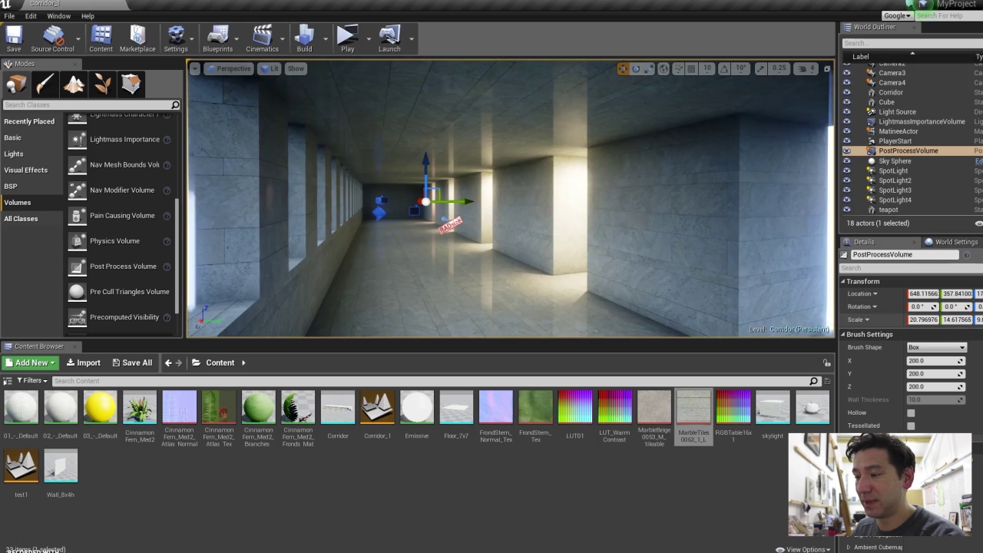
Expand the volume's White Balance settings and compare the corridor with the Temp override off and on, leaving it enabled.
scroll(892, 361, "down", 10)
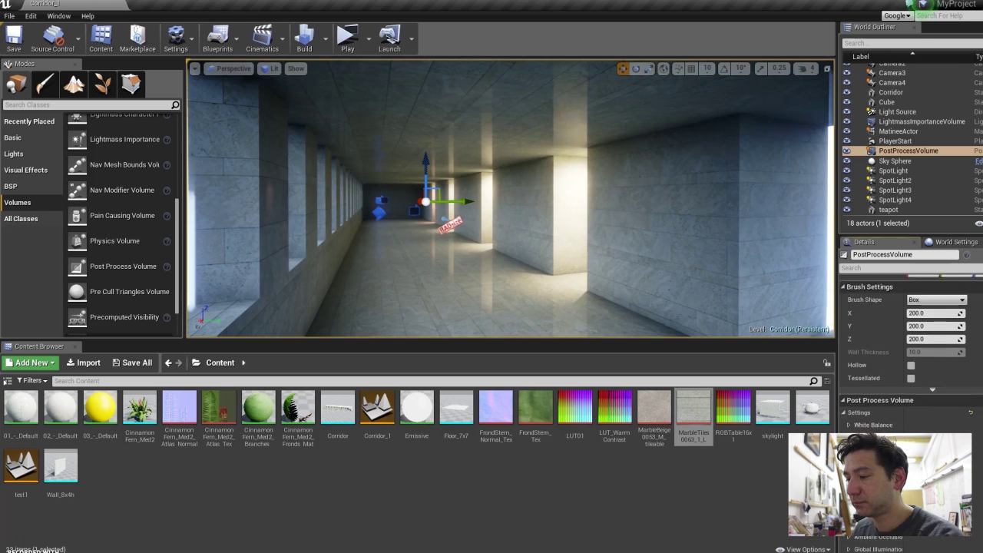
left_click(850, 321)
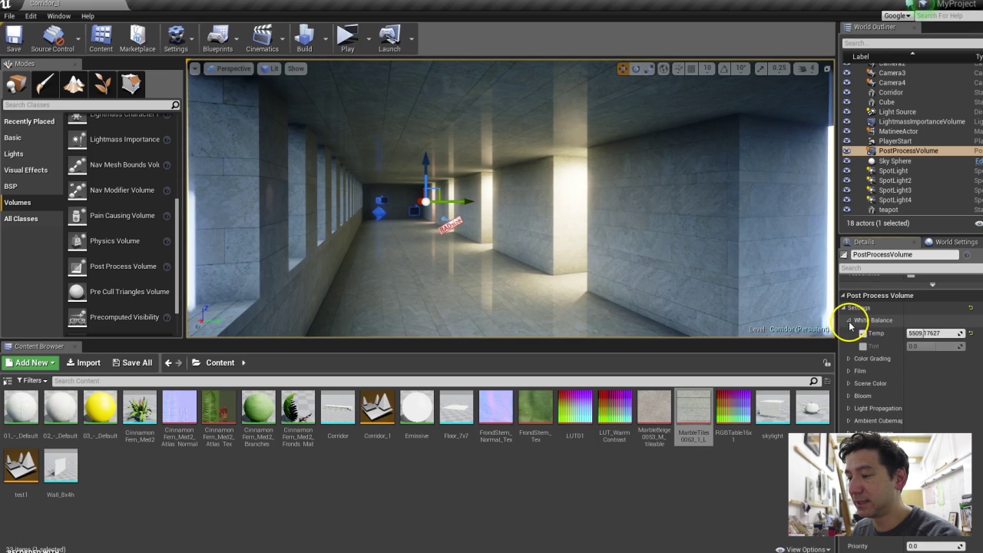
left_click(863, 334)
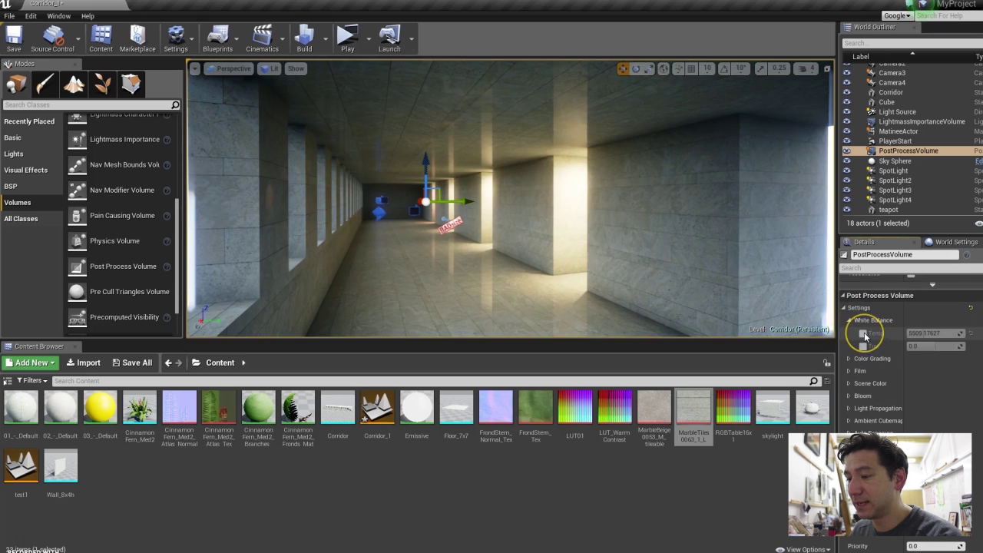
left_click(864, 332)
left_click(864, 332)
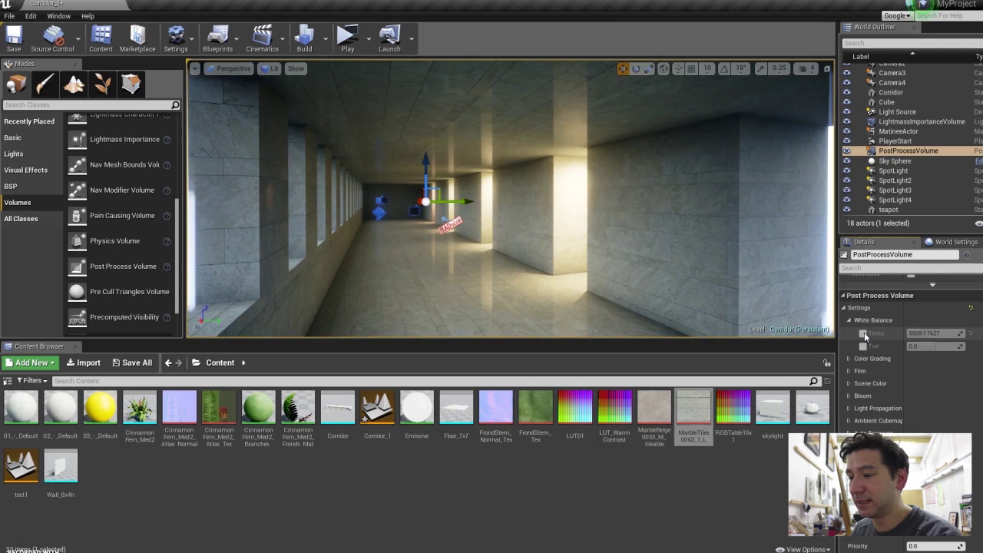
left_click(865, 332)
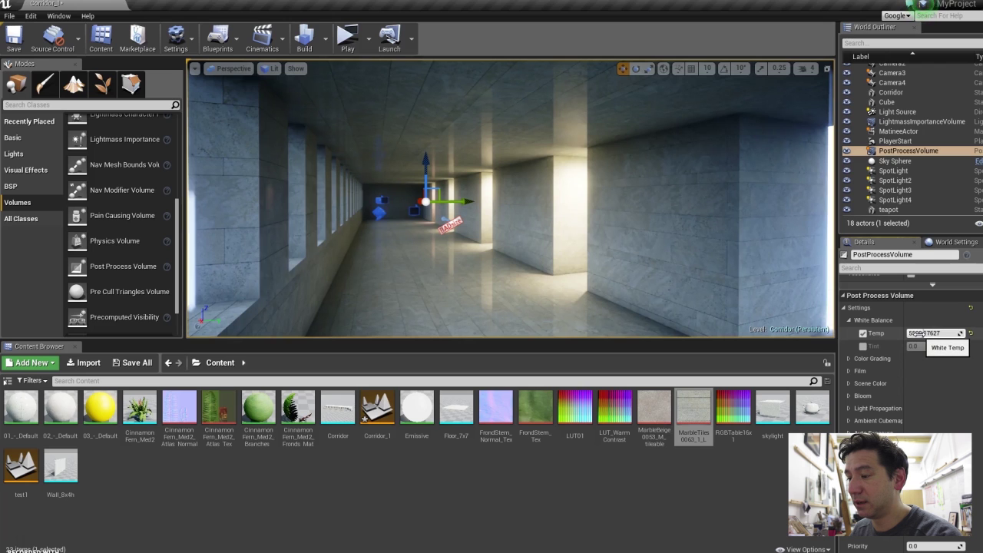
left_click(864, 332)
left_click(865, 335)
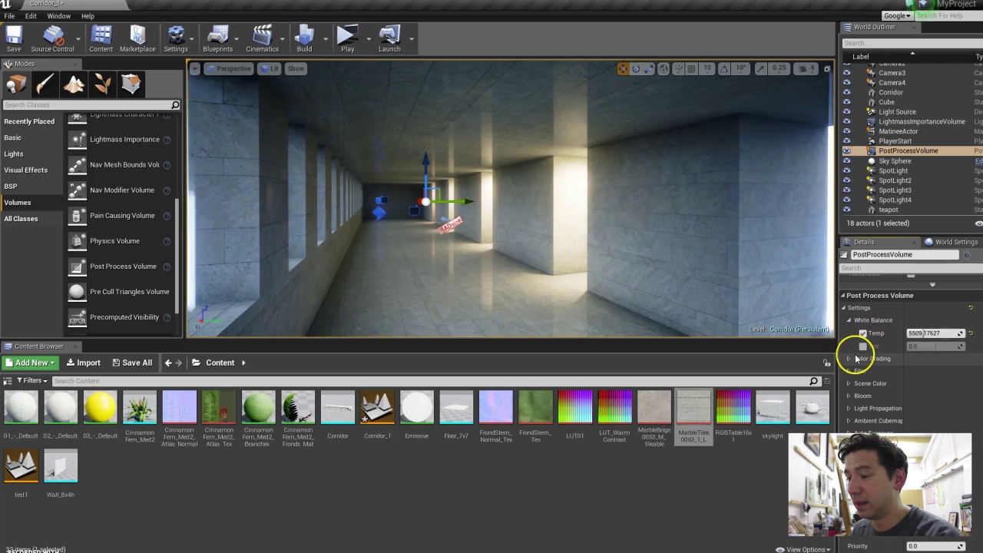
Look over the Color Grading settings of the PostProcessVolume and expand its Film settings.
scroll(852, 359, "down", 2)
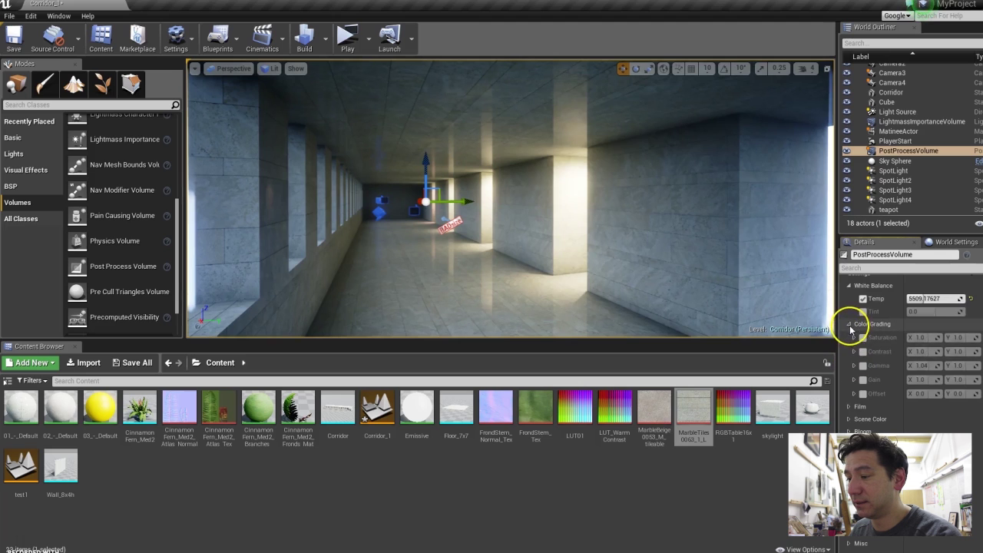
left_click(853, 336)
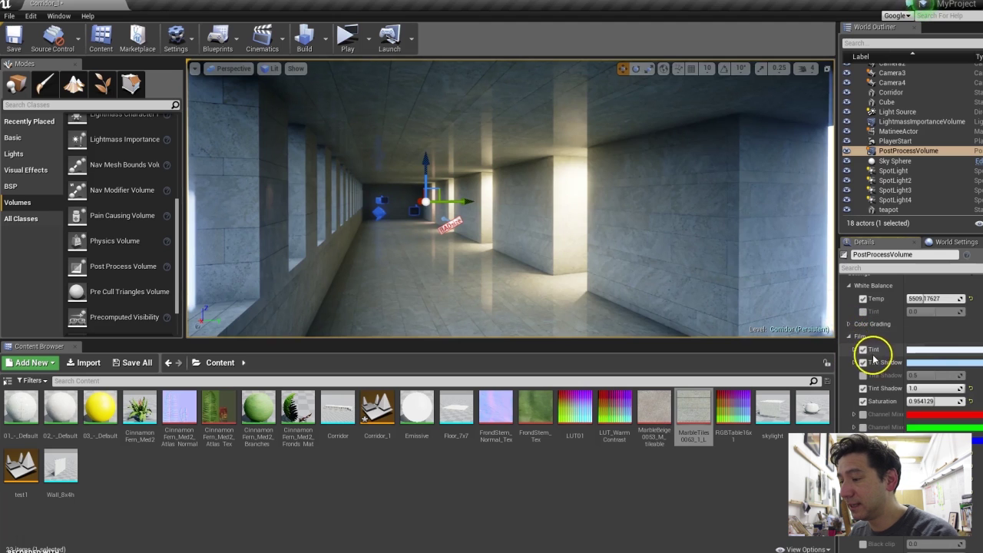
scroll(866, 351, "down", 4)
scroll(879, 351, "up", 3)
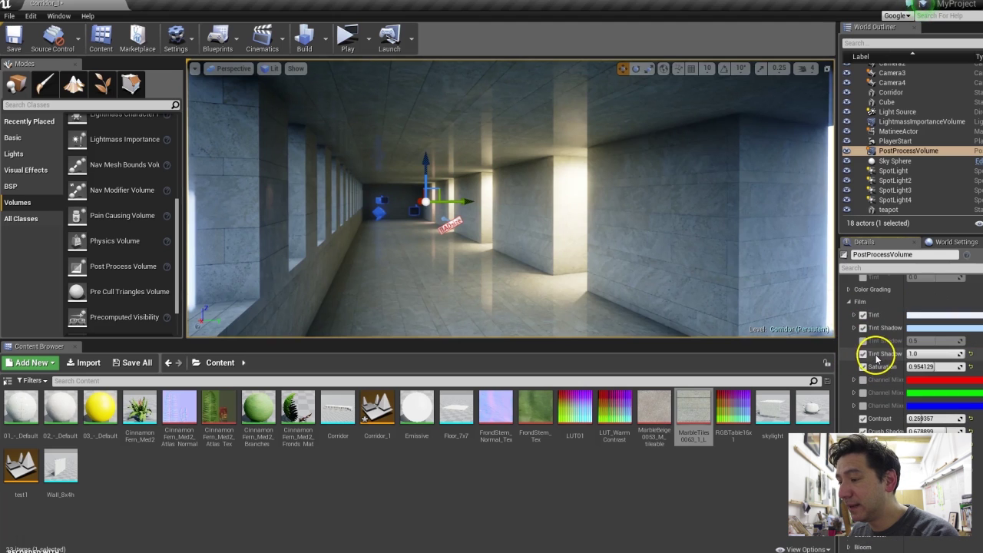
Inspect the Film Tint and Tint Shadow colours in the colour picker, leaving both as they are.
left_click(917, 319)
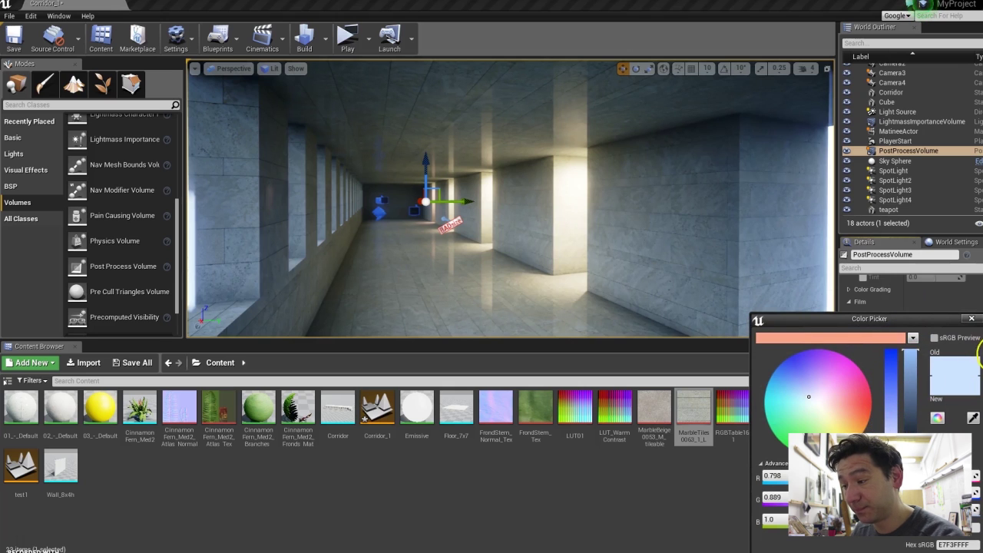
left_click(972, 319)
left_click(925, 325)
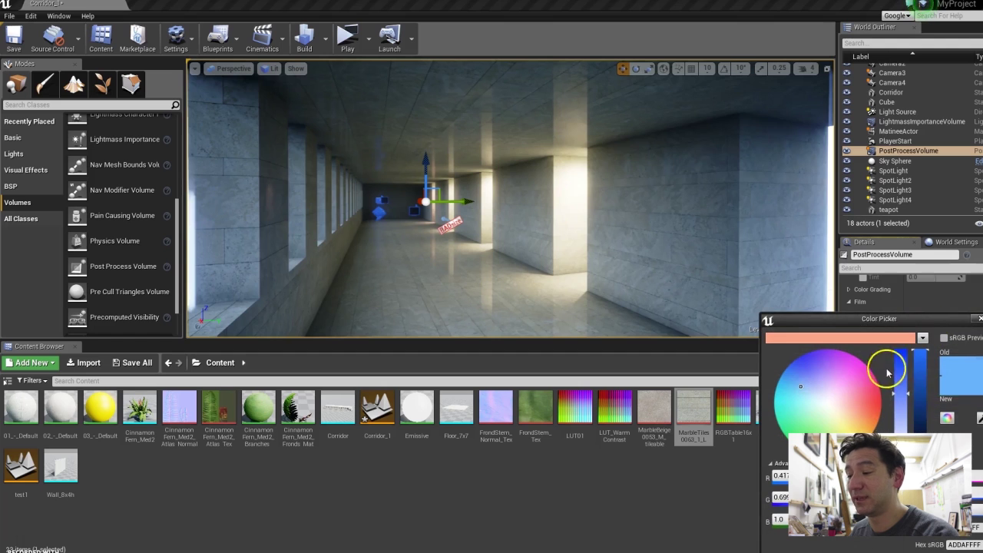
left_click(980, 320)
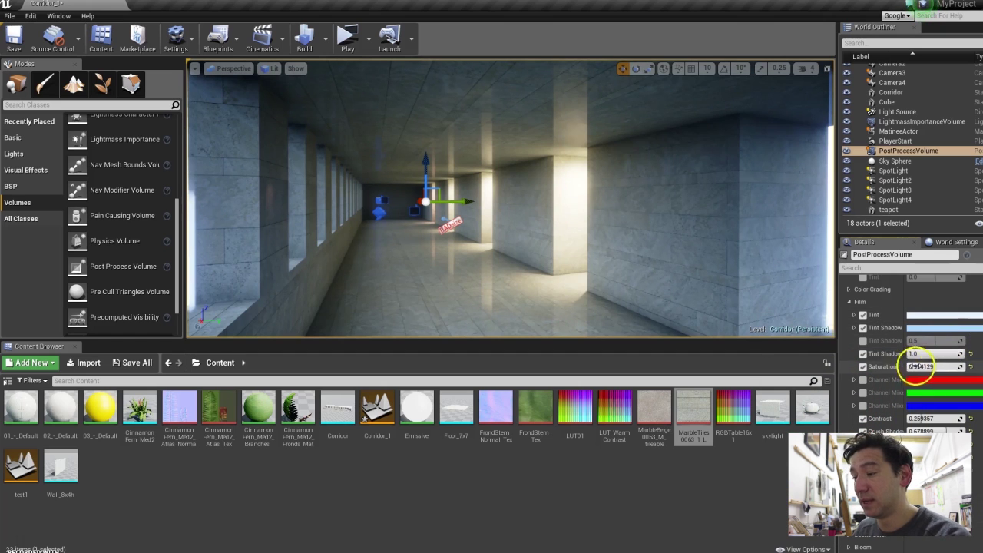
Compare the corridor with the Film Saturation override off and on, leaving it enabled, and review the remaining Film settings.
left_click(865, 367)
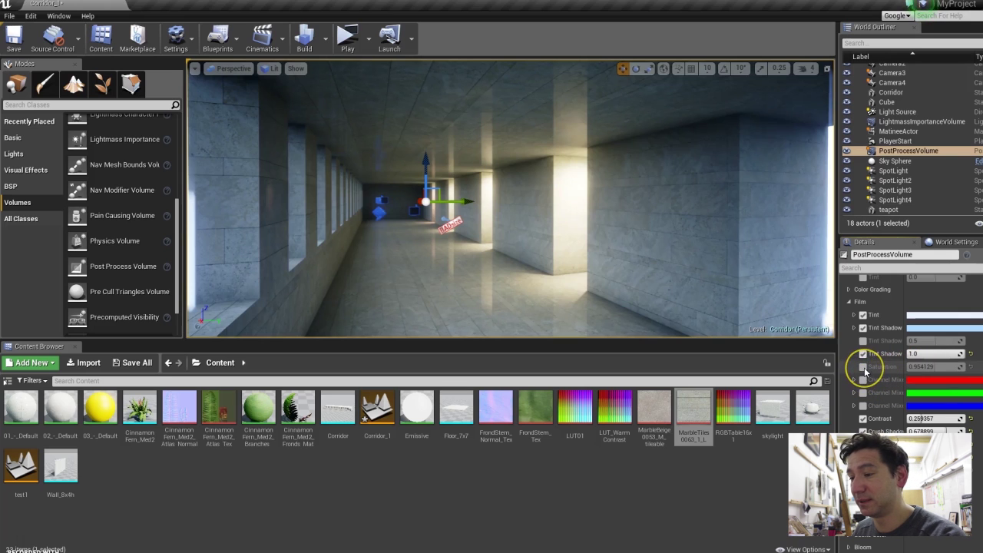
left_click(865, 368)
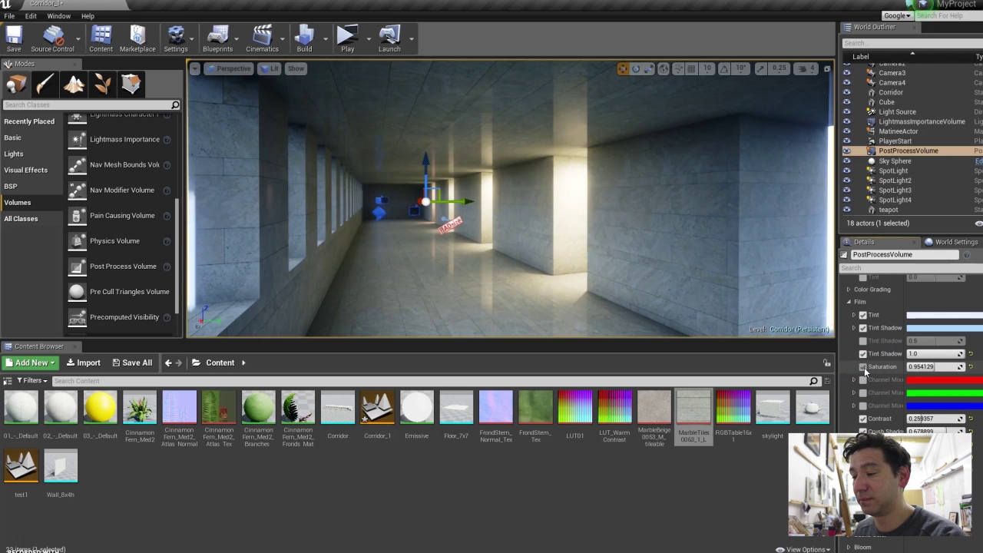
scroll(865, 367, "down", 2)
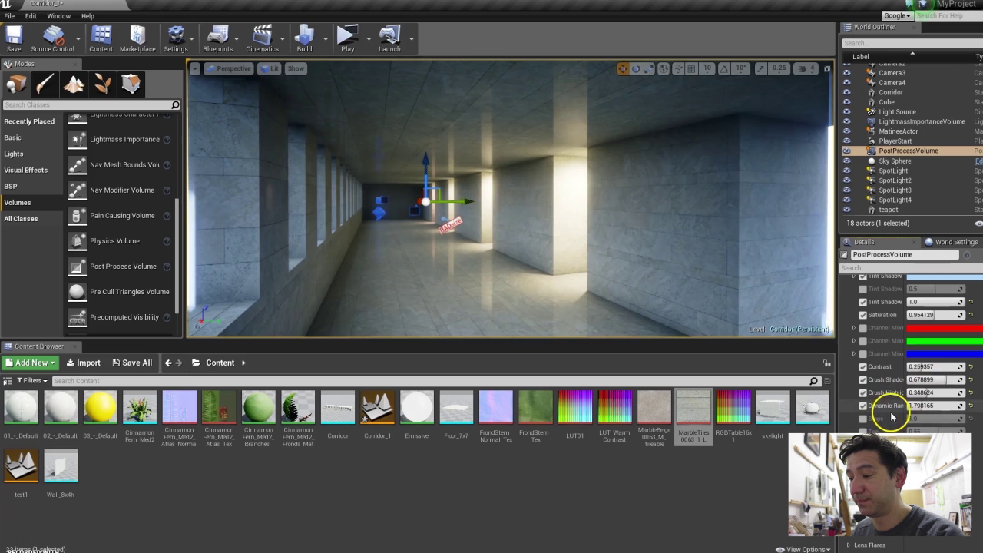
scroll(884, 407, "down", 3)
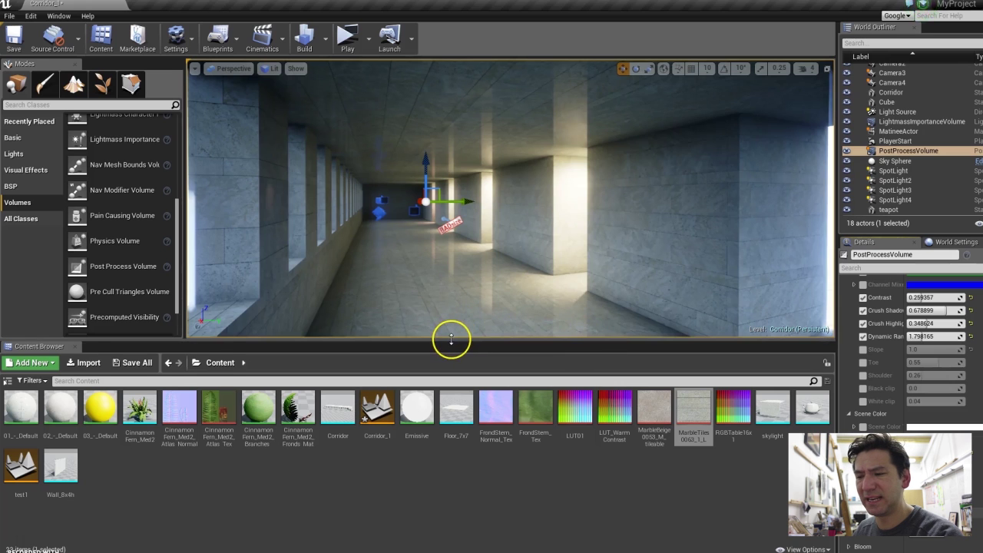
Enlarge the viewport, expand the volume's Bloom settings and examine the Bloom Intensity effect around the bright corridor window.
left_click_drag(451, 339, 454, 390)
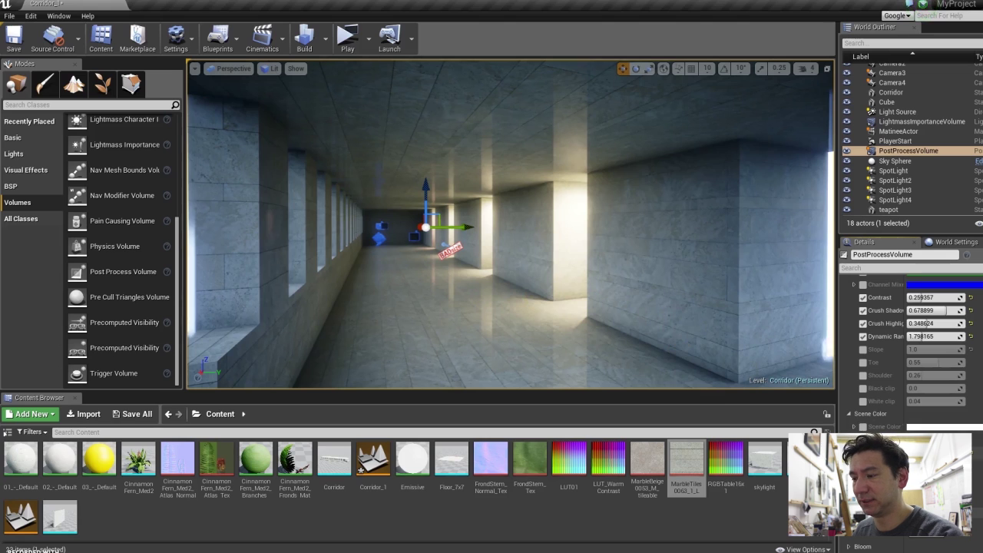
scroll(854, 421, "down", 4)
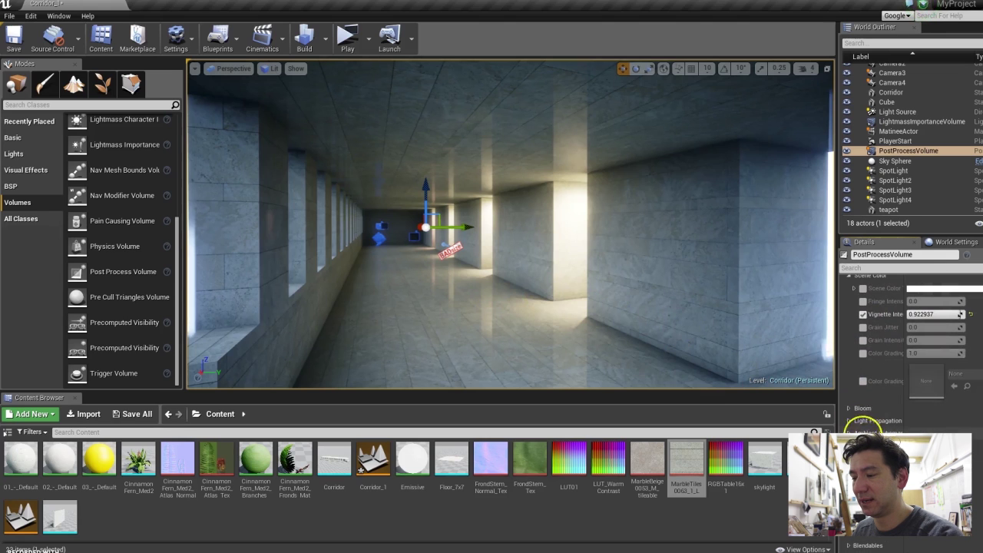
left_click(850, 410)
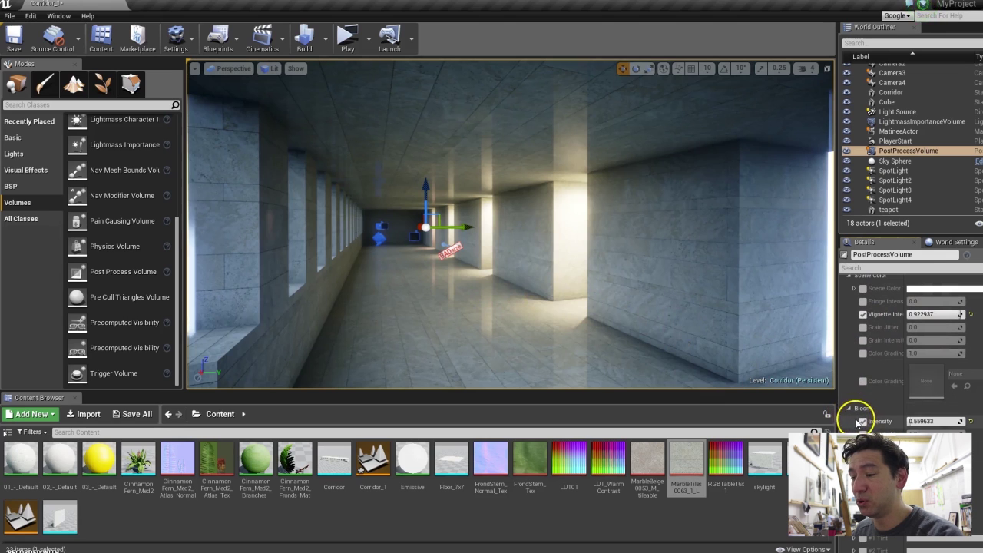
left_click(863, 422)
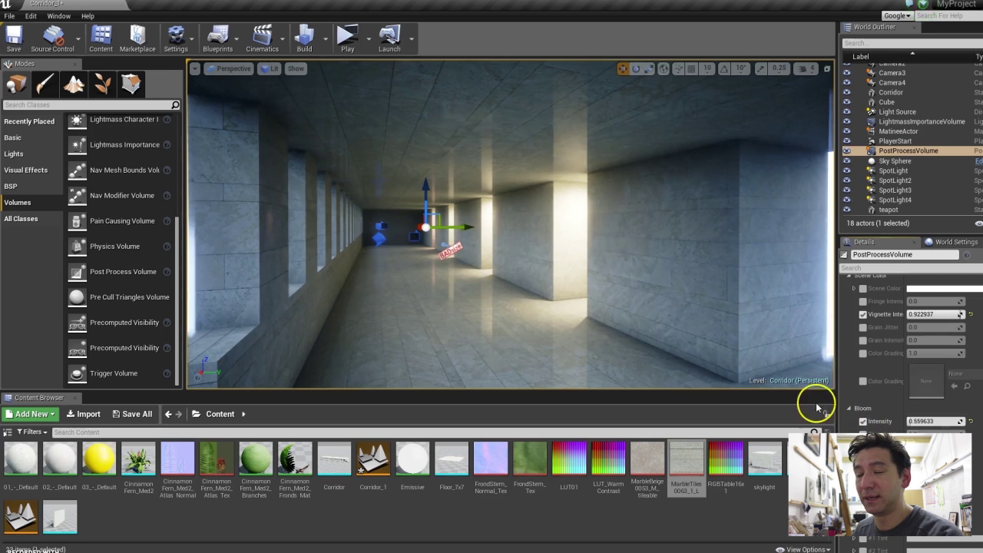
left_click_drag(469, 262, 495, 266)
Review the Ambient Cubemap and Auto Exposure settings, turning from the bright window into the corridor to observe the exposure adaptation.
scroll(910, 338, "down", 10)
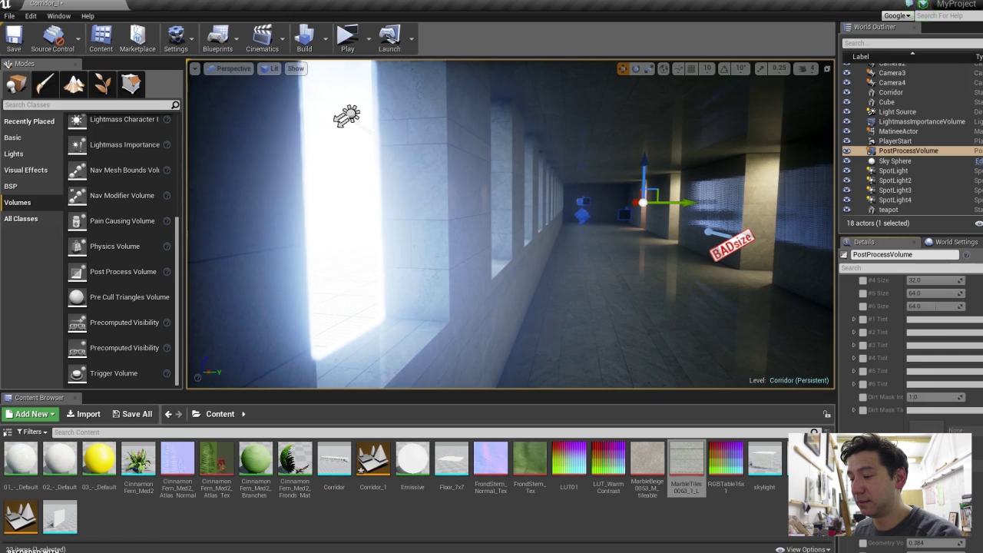
scroll(853, 429, "down", 10)
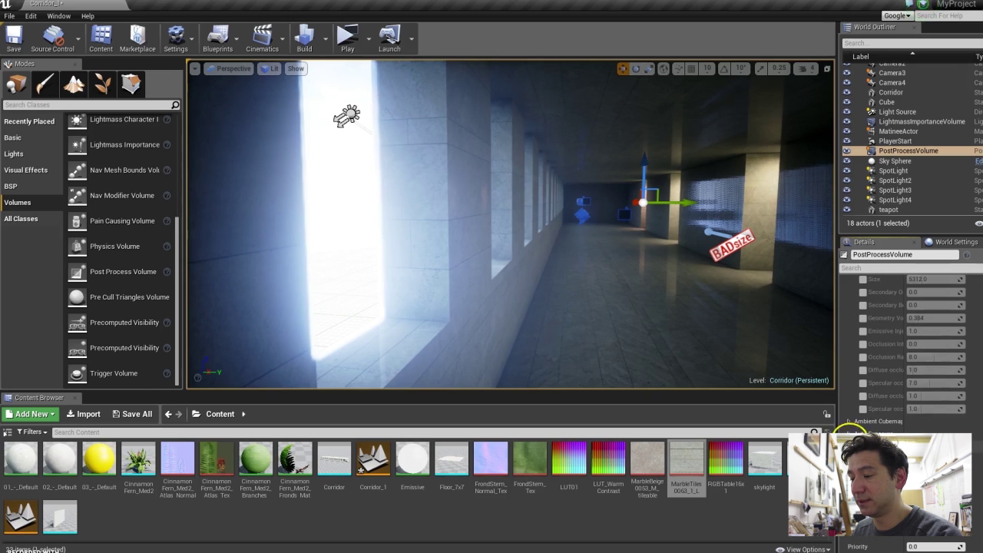
left_click(850, 423)
scroll(851, 421, "down", 3)
scroll(852, 422, "down", 2)
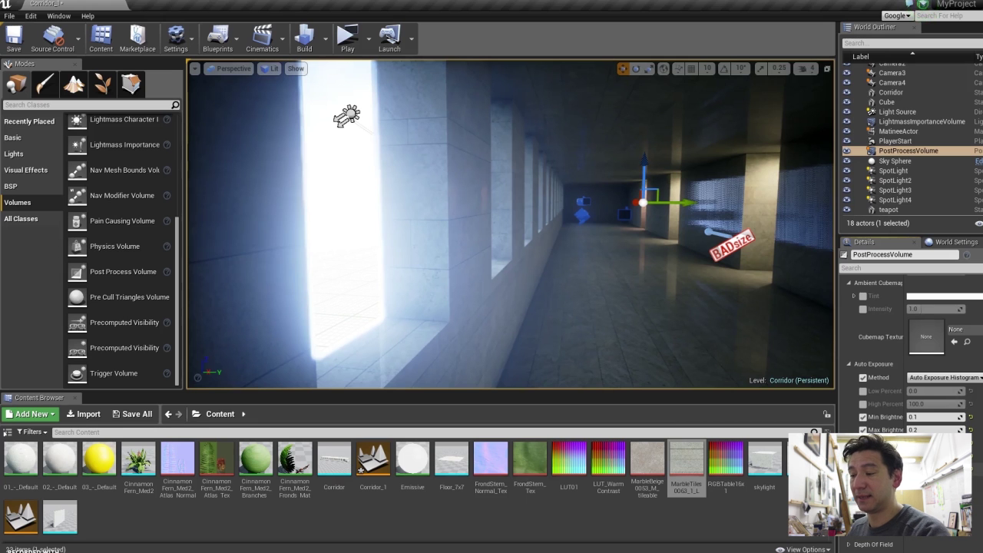
right_click_drag(597, 265, 633, 265)
mouse_move(598, 265)
right_mouse_down()
mouse_move(588, 263)
mouse_move(606, 277)
mouse_move(598, 267)
right_mouse_up()
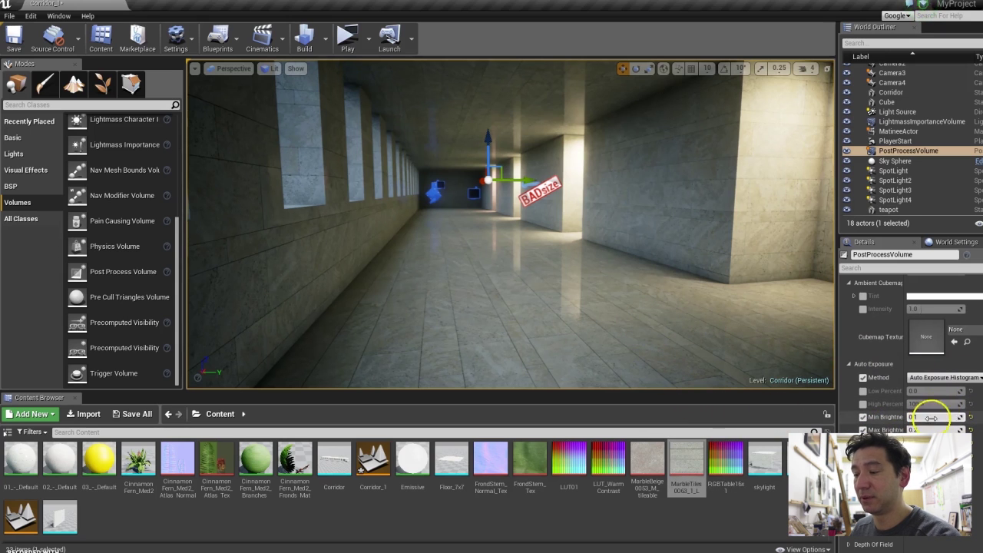
scroll(883, 369, "down", 3)
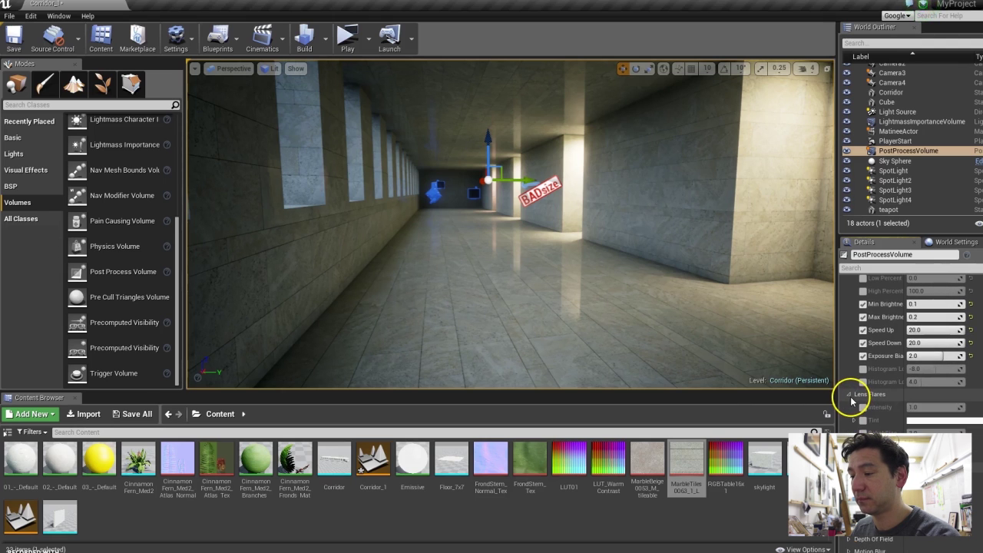
Collapse the post-process categories from Lens Flares through Misc to reach the Screen Space Reflections settings.
left_click(849, 418)
left_click(848, 419)
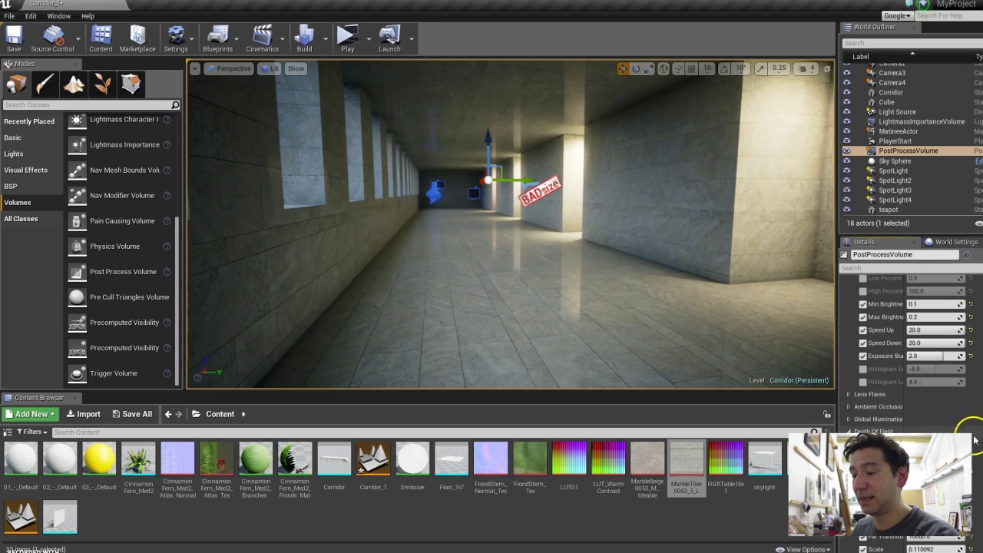
left_click_drag(979, 419, 980, 435)
left_click(849, 380)
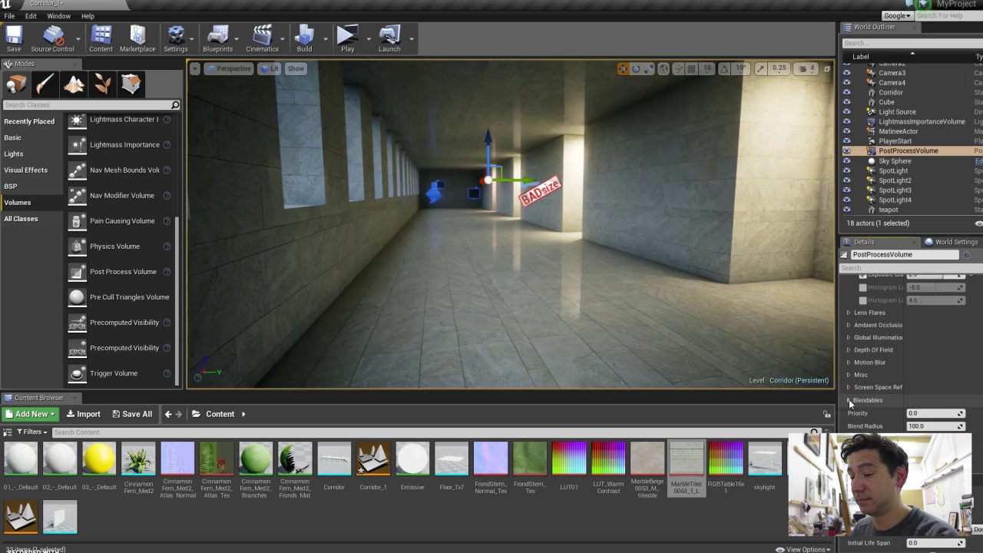
Expand Screen Space Reflections and compare the floor reflections with the Intensity override off and on, leaving it enabled.
left_click(849, 388)
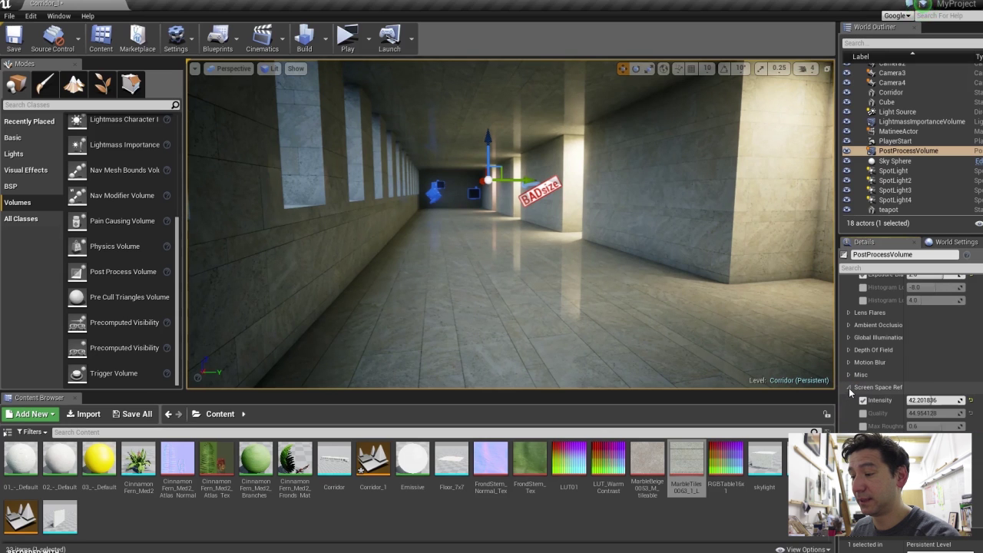
left_click(863, 401)
left_click(862, 400)
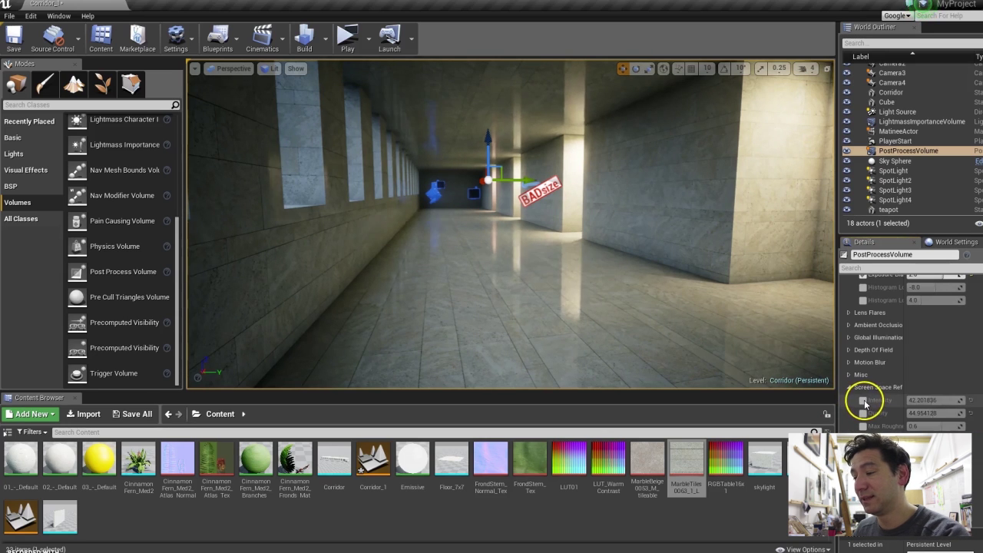
right_click_drag(402, 191, 393, 165)
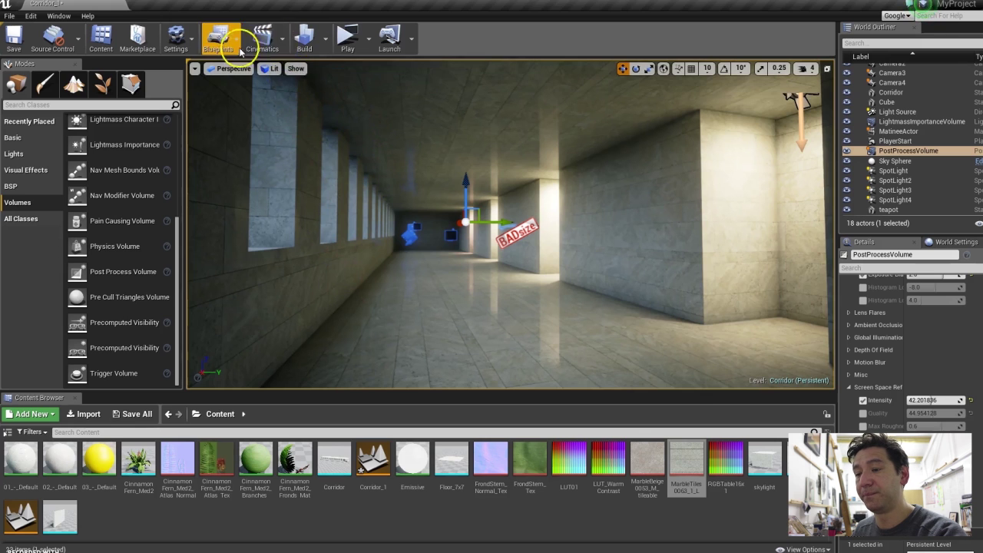
Open the existing MatineeActor in the Matinee editor, reposition its window and move the time marker to about 0.935 seconds.
left_click(266, 37)
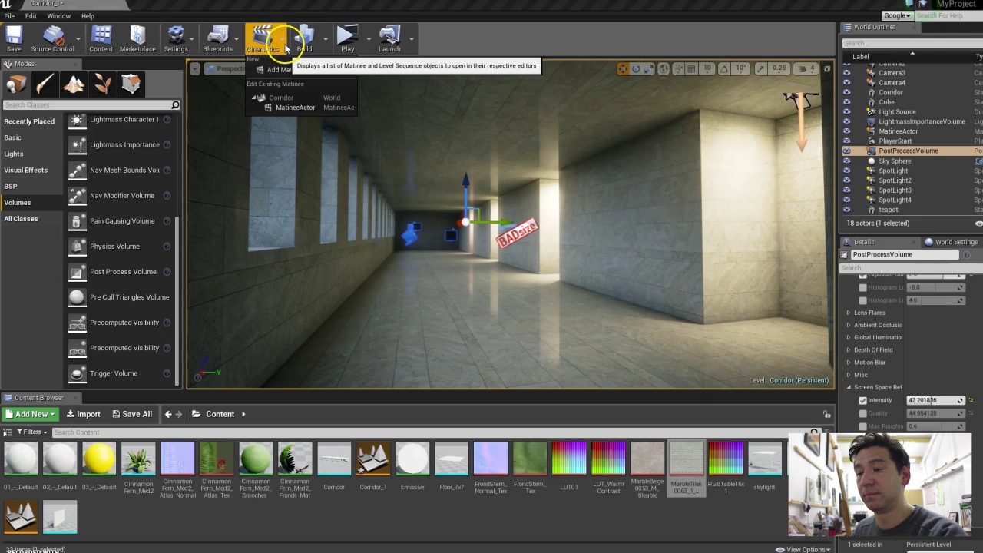
left_click(294, 108)
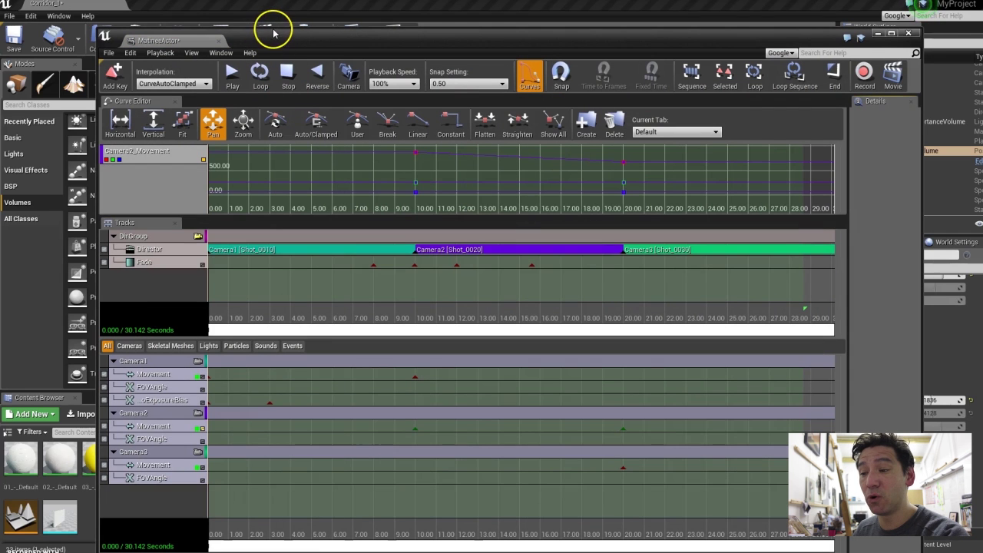
left_click_drag(273, 35, 266, 61)
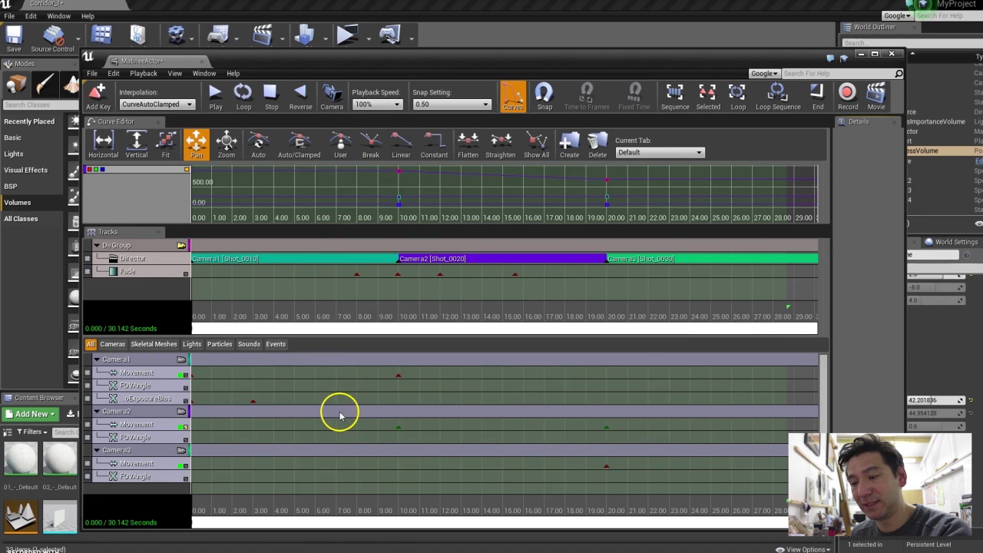
mouse_move(215, 504)
left_mouse_down()
mouse_move(189, 505)
mouse_move(212, 509)
left_mouse_up()
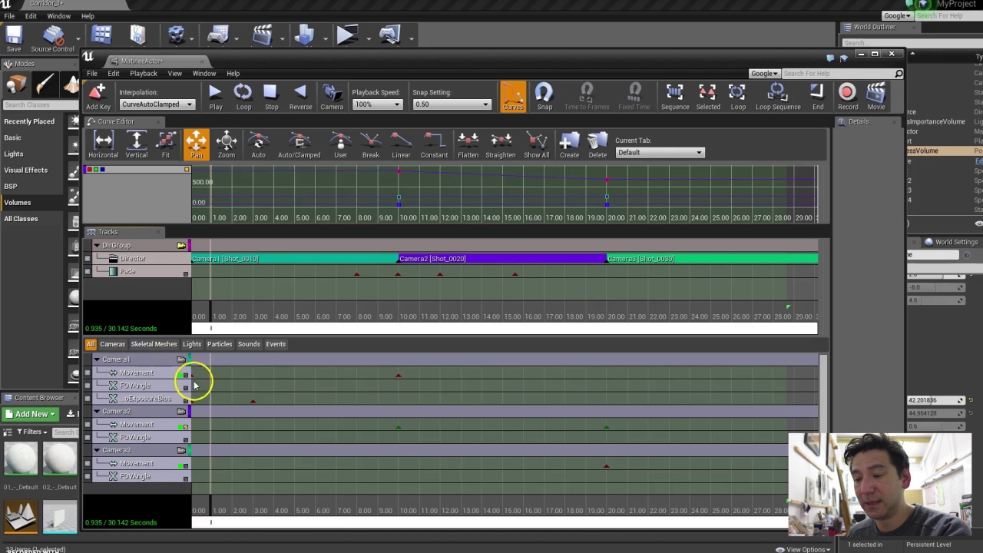
Inspect the Camera1, Camera2 and Camera3 groups and Camera1's exposure bias track, and close the Matinee editor.
left_click(115, 358)
left_click(121, 413)
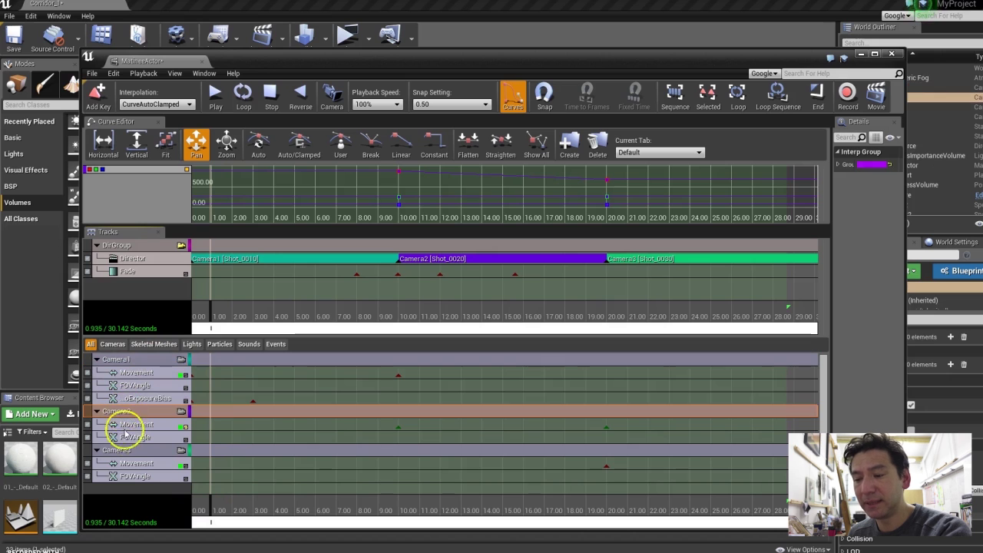
left_click(119, 450)
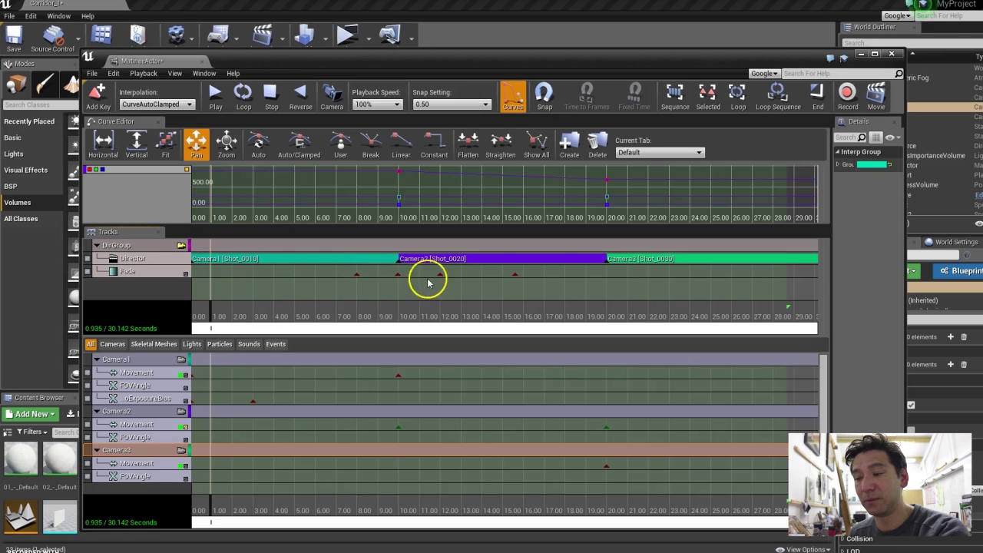
key("Delete")
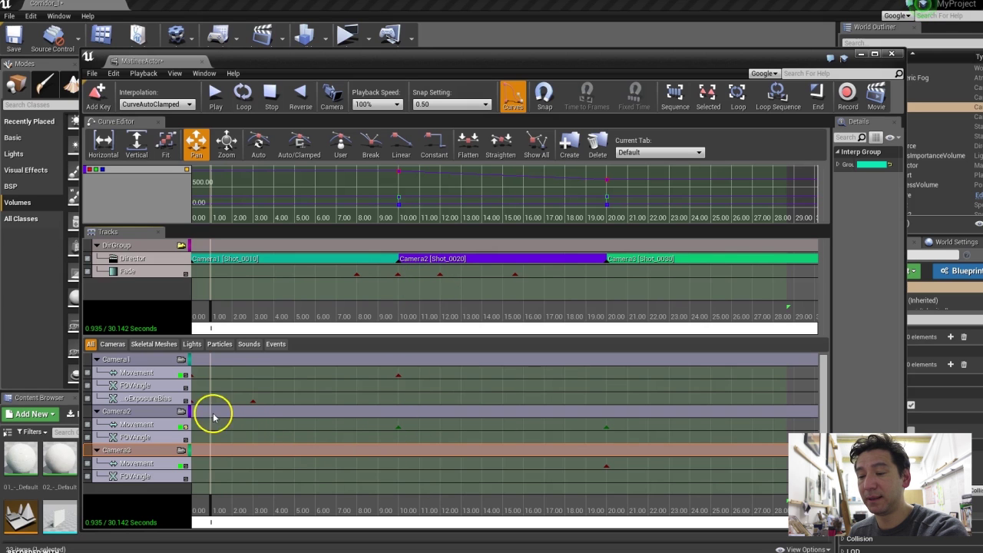
left_click(148, 405)
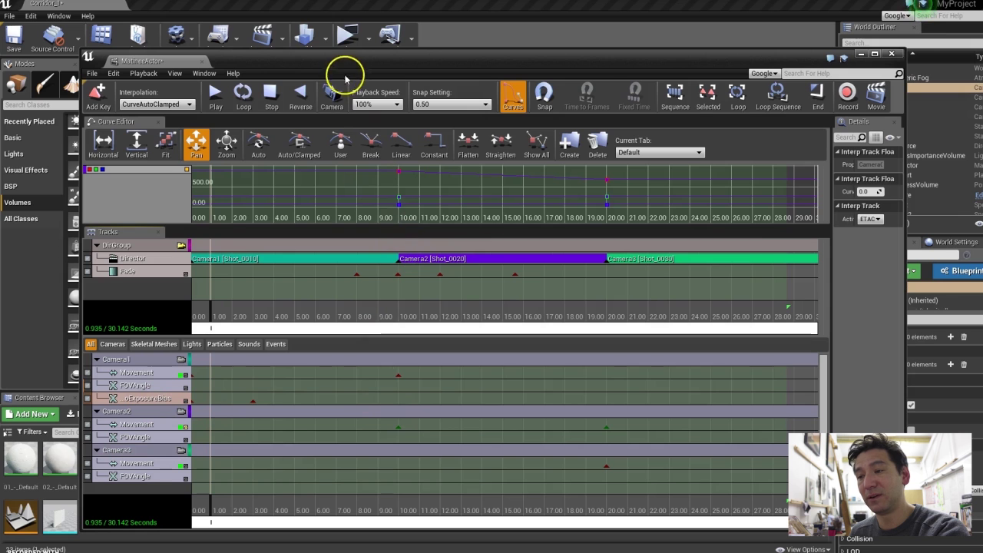
left_click(894, 56)
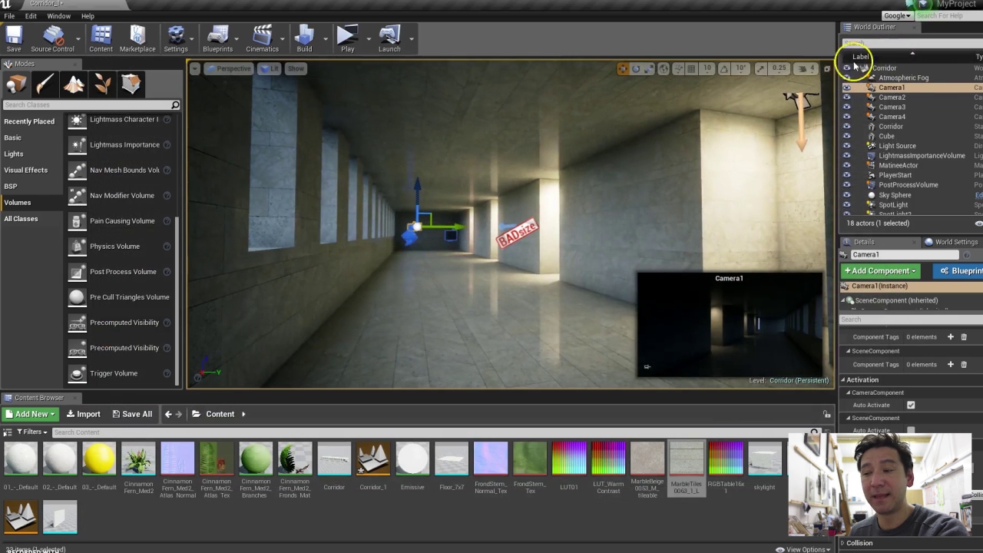